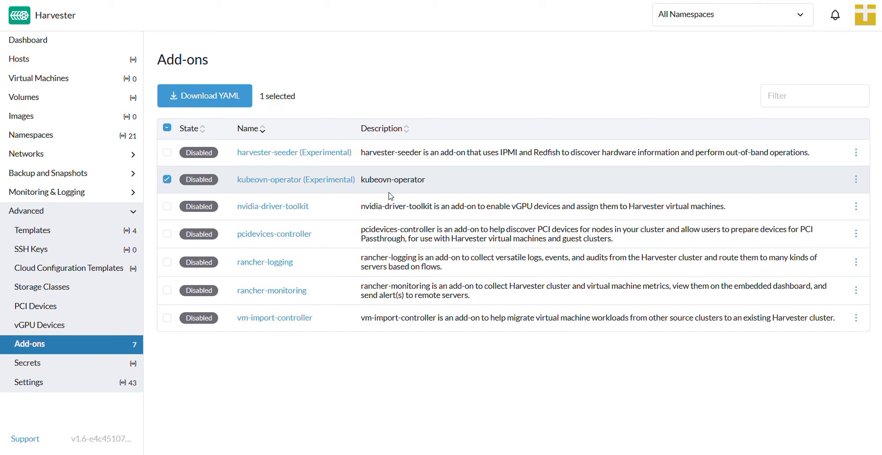
# - Enable the kubeovn-operator (Experimental) add-on and reload the console on the Cluster Network Configuration page
pyautogui.click(855, 178)
pyautogui.click(825, 202)
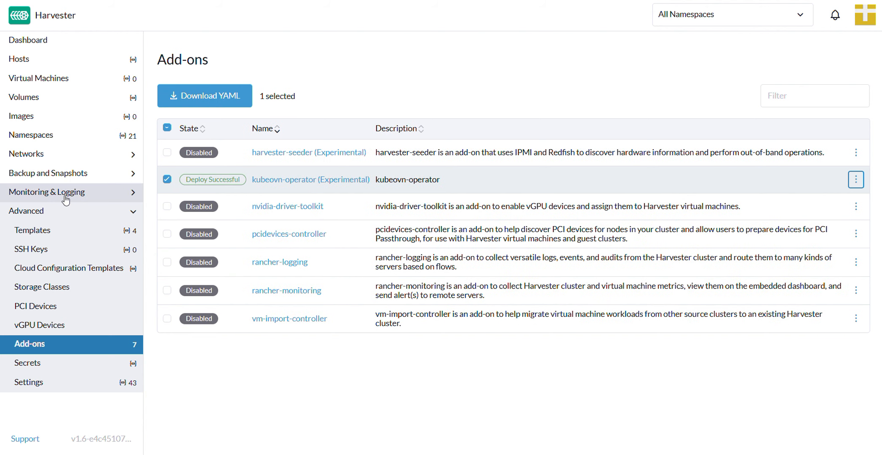
pyautogui.click(64, 153)
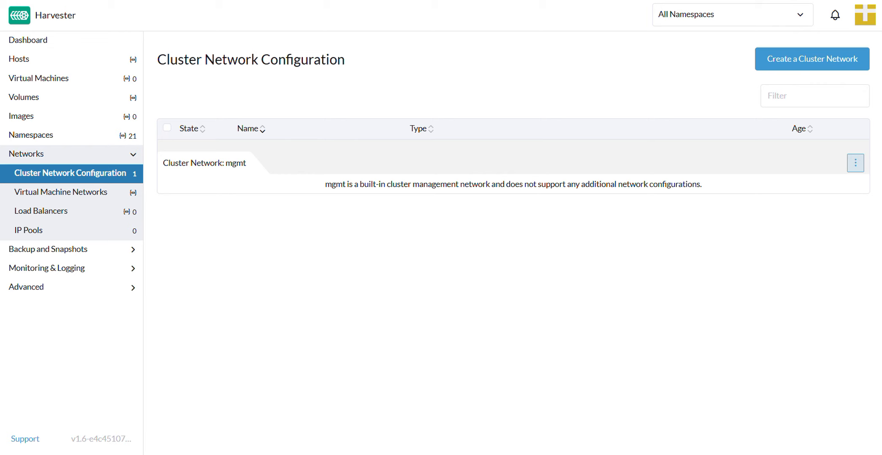
pyautogui.press('F5')
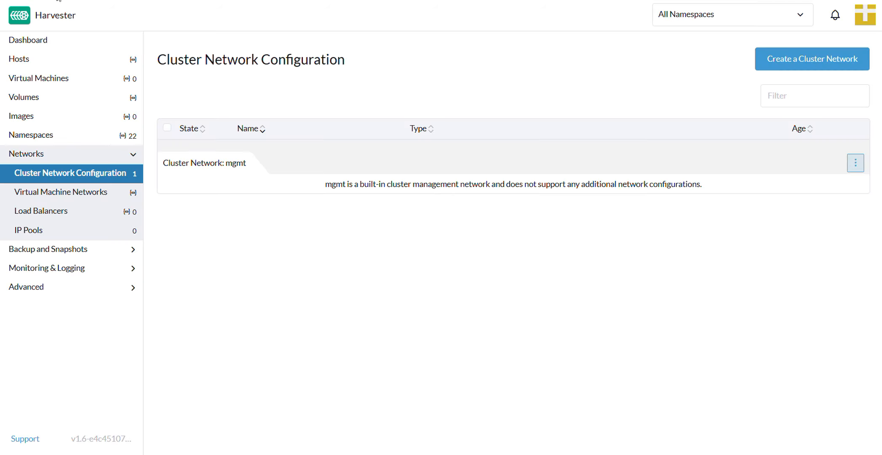
# - Create a virtual machine network named vswitch1 of type OverlayNetwork in the default namespace
pyautogui.click(58, 198)
pyautogui.click(849, 62)
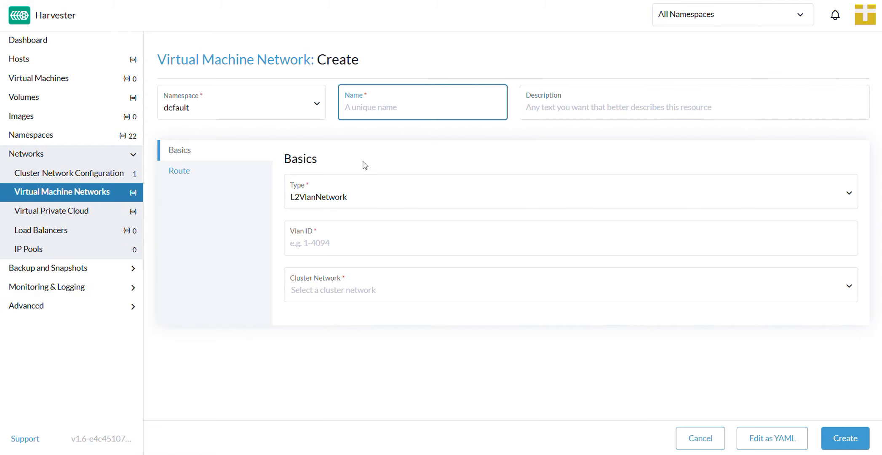
pyautogui.write('T')
pyautogui.press('BackSpace')
pyautogui.write('vswitch1')
pyautogui.click(401, 207)
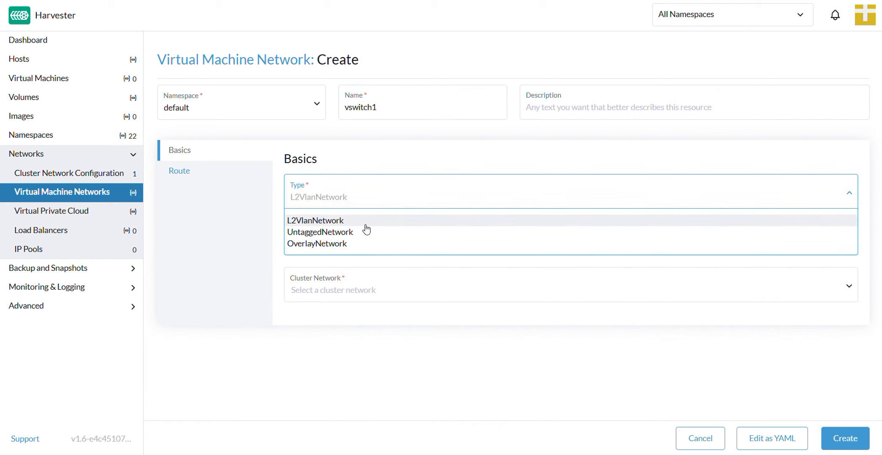
pyautogui.click(361, 246)
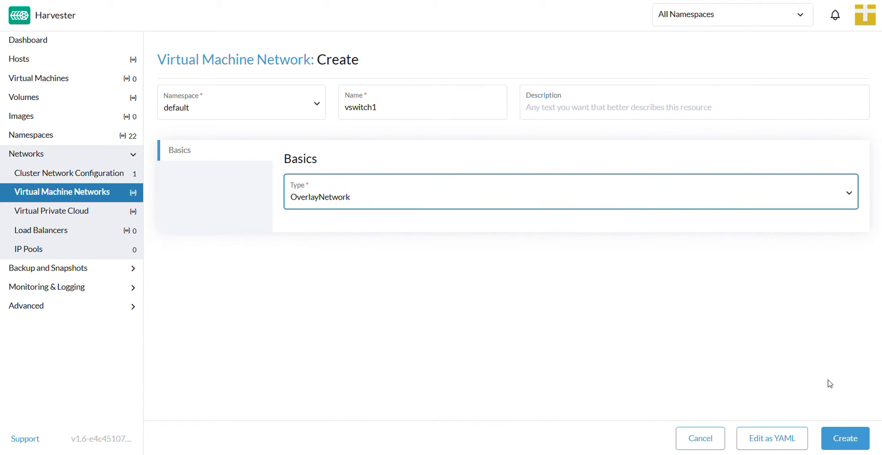
pyautogui.click(837, 445)
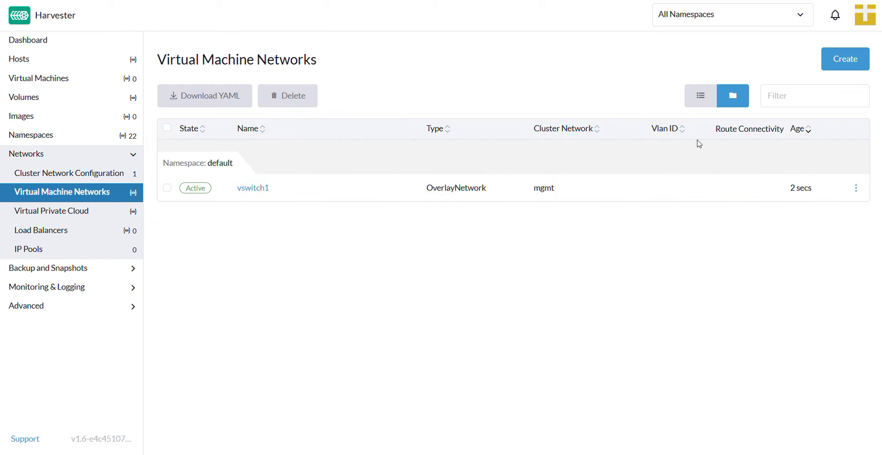
# - Create a second virtual machine network named vswitch2 of type OverlayNetwork in the default namespace
pyautogui.click(835, 64)
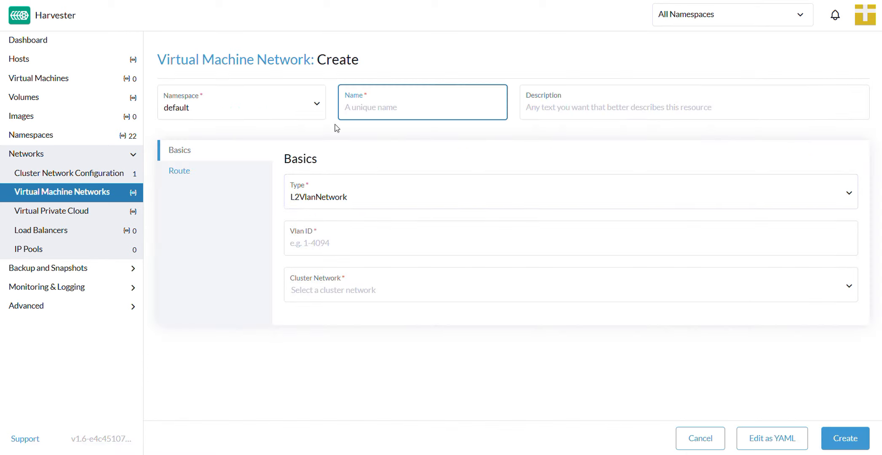
pyautogui.write('vswitch2')
pyautogui.click(389, 196)
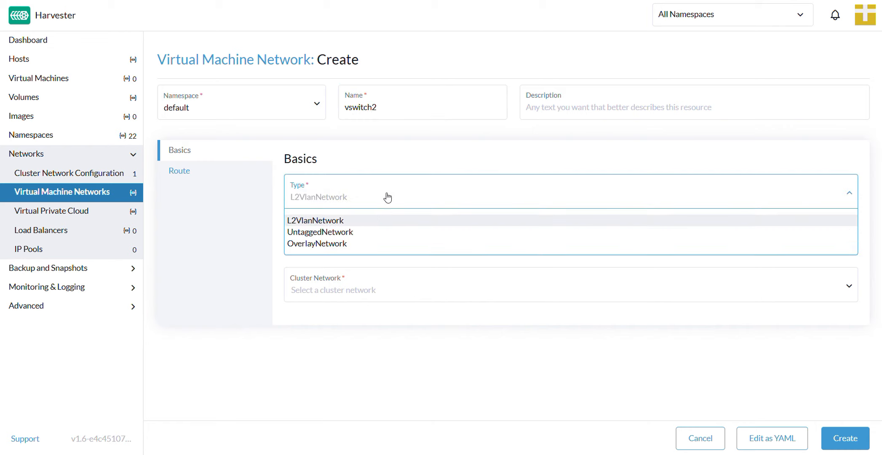
pyautogui.click(369, 244)
pyautogui.click(845, 440)
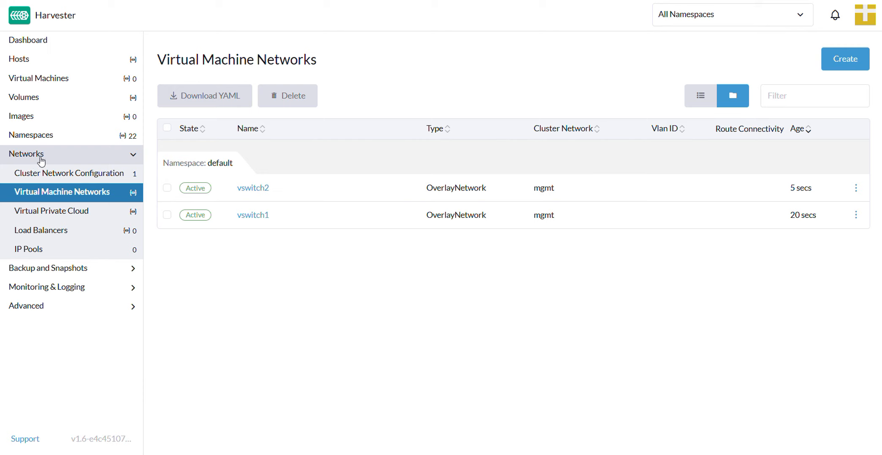
# - Create a virtual private cloud named vpc-1 without static routes or VPC peerings
pyautogui.click(133, 160)
pyautogui.click(134, 154)
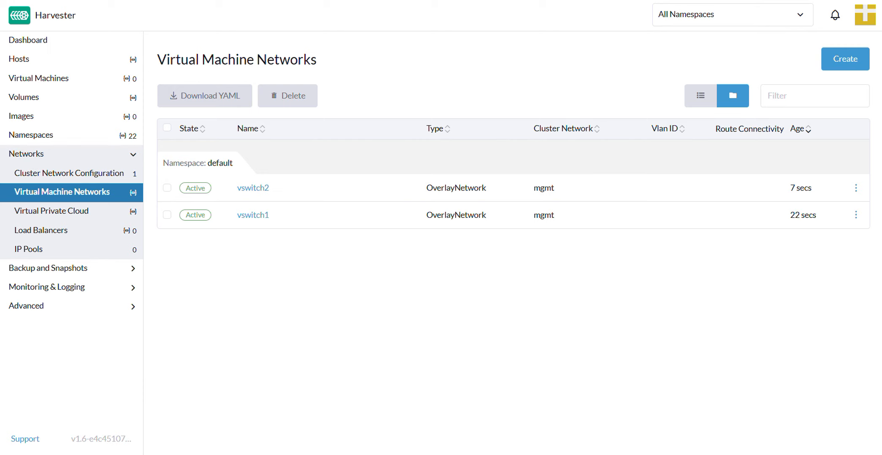
pyautogui.click(57, 211)
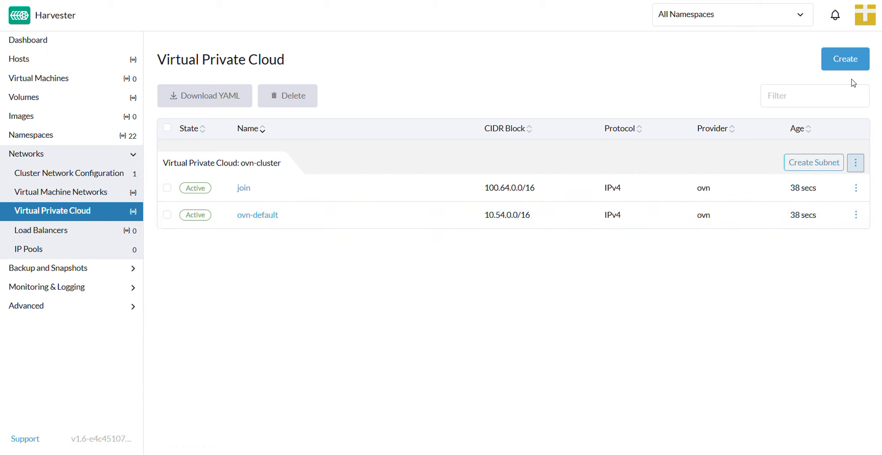
pyautogui.click(846, 59)
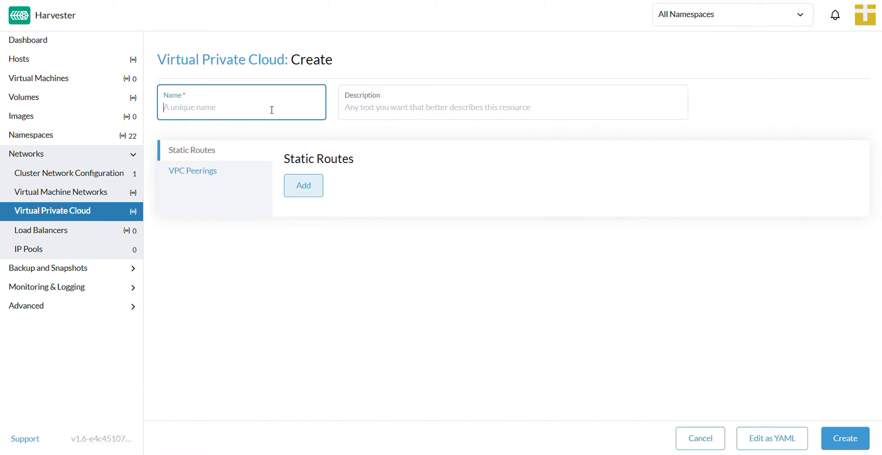
pyautogui.write('vpc-1')
pyautogui.click(833, 434)
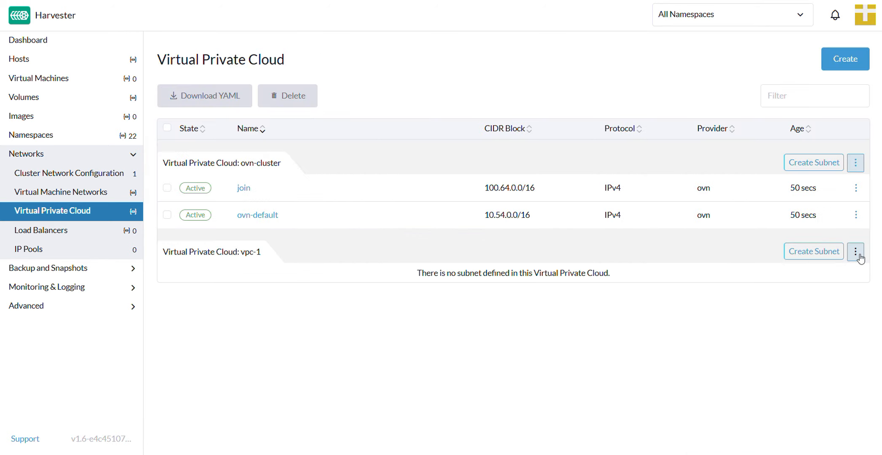
# - Start a new subnet in vpc-1 named vswitch1-subnet with the CIDR block 172.20.10.0/24
pyautogui.click(825, 252)
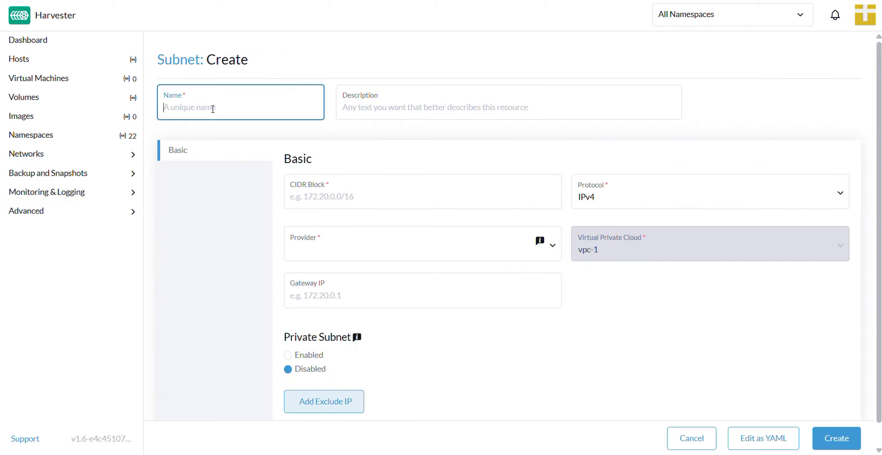
pyautogui.write('vswitch1-subnet')
pyautogui.click(443, 197)
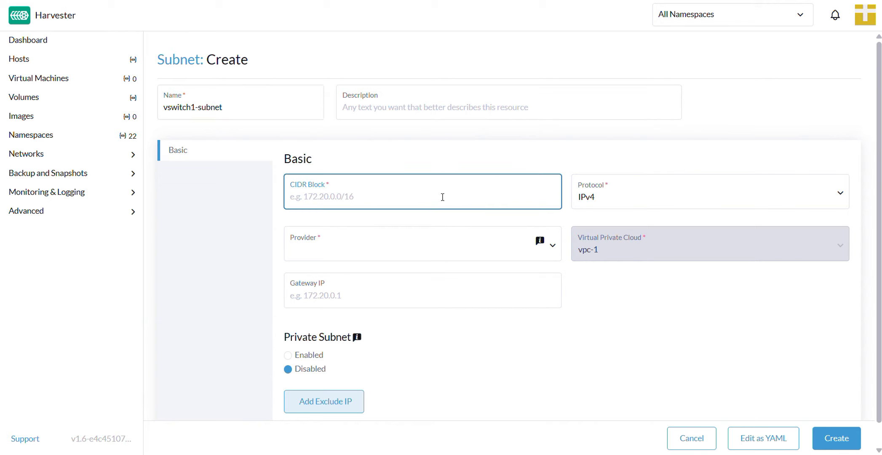
pyautogui.write('172.20.10.0/24')
# - Set the subnet's provider to default/vswitch1 and its gateway IP to 172.20.10.1, and create the subnet
pyautogui.click(417, 251)
pyautogui.click(380, 275)
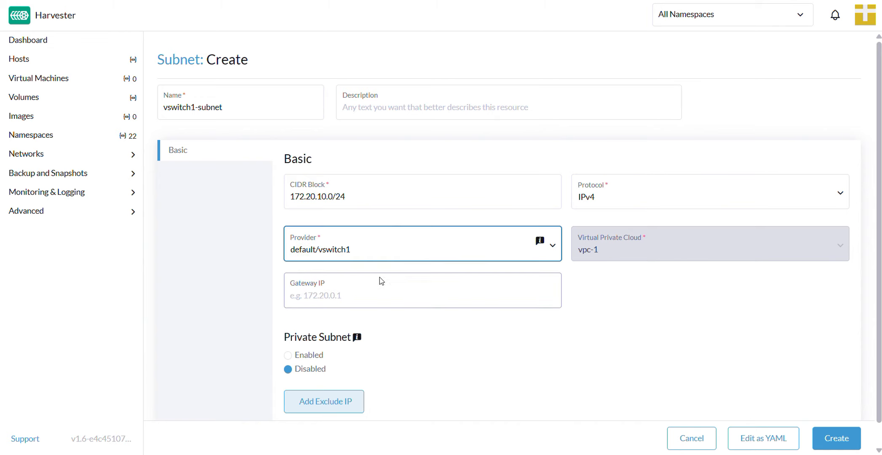
pyautogui.click(381, 291)
pyautogui.write('17')
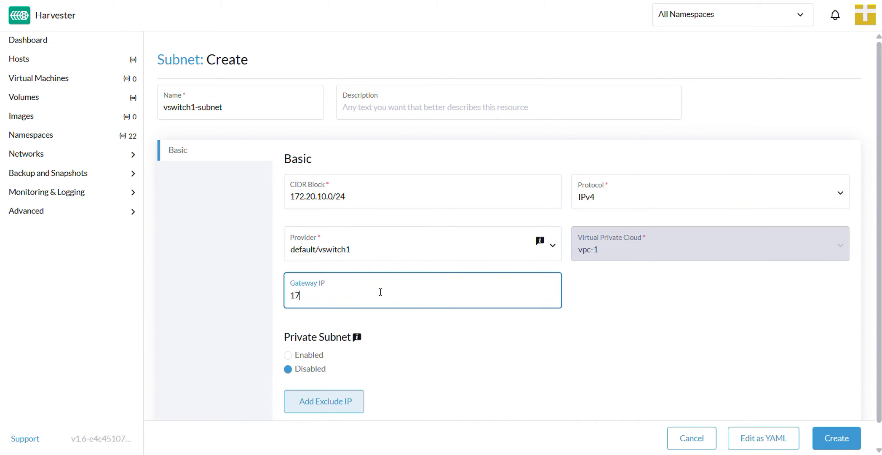
pyautogui.write('2.20.10.1')
pyautogui.click(844, 444)
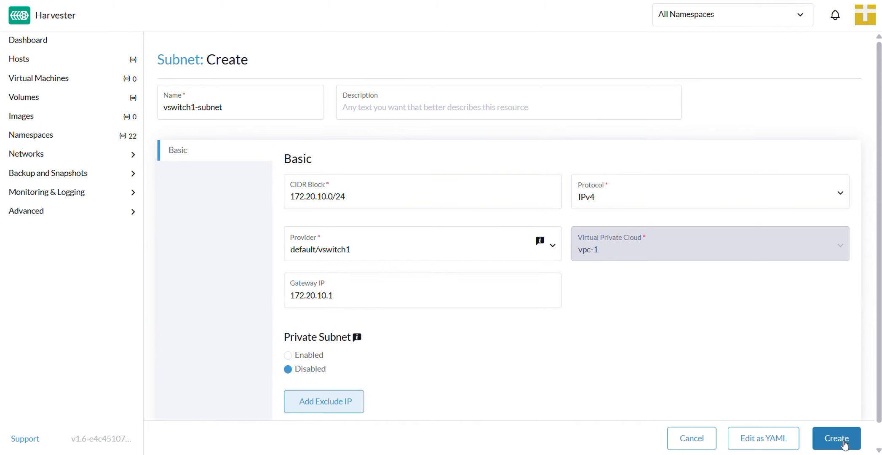
pyautogui.click(845, 443)
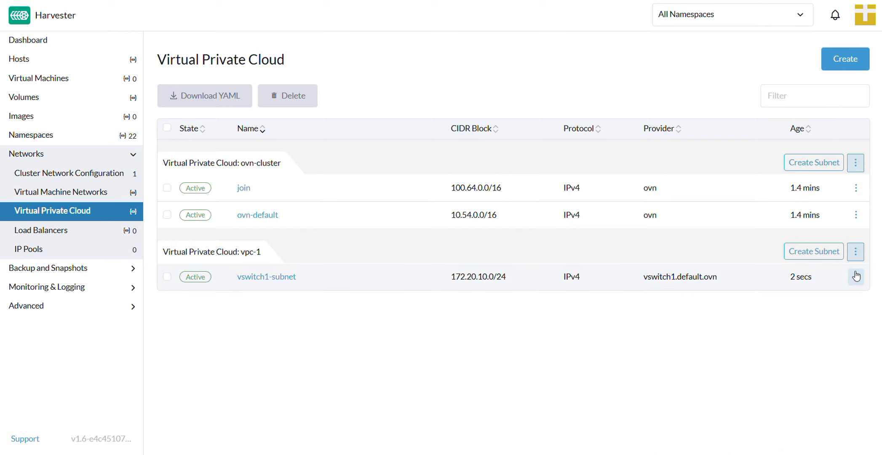
# - Start another subnet in vpc-1 named vswitch2-subnet with the CIDR block 172.20.20.0/24
pyautogui.click(818, 255)
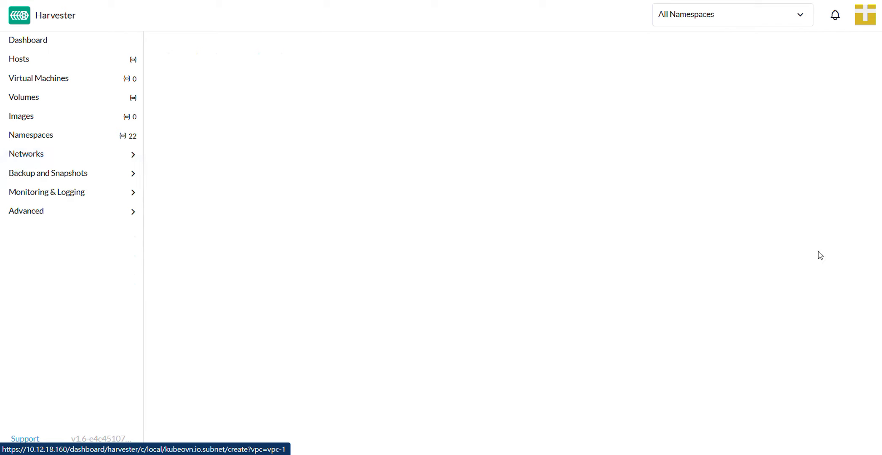
pyautogui.write('v')
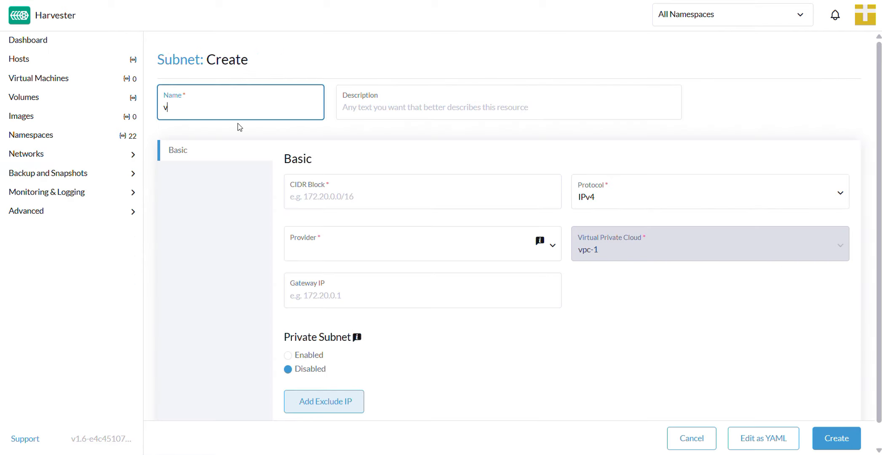
pyautogui.write('switch2-subnet')
pyautogui.click(353, 203)
pyautogui.write('1')
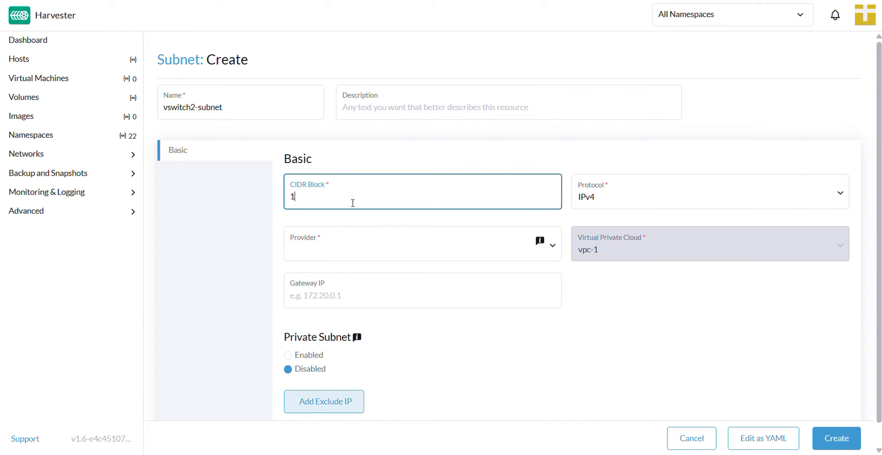
pyautogui.write('72.20.20.0/24')
# - Set the subnet's provider to default/vswitch2 and its gateway IP to 172.20.20.1, and create the subnet
pyautogui.click(356, 248)
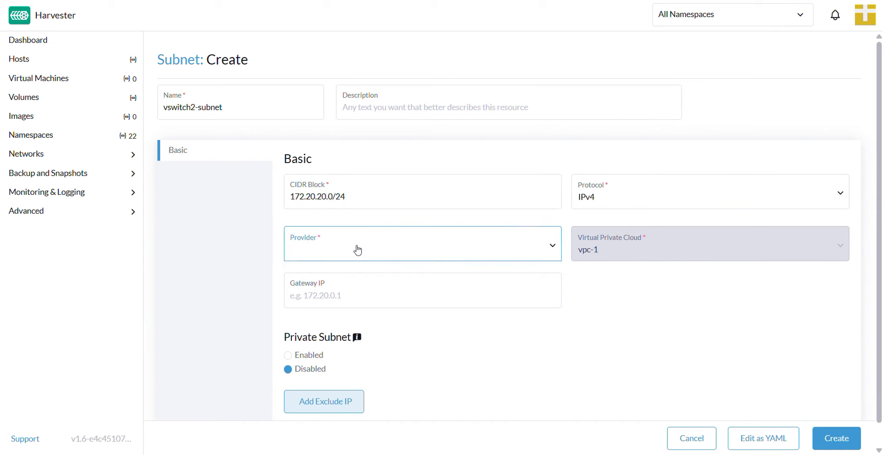
pyautogui.click(357, 286)
pyautogui.click(357, 291)
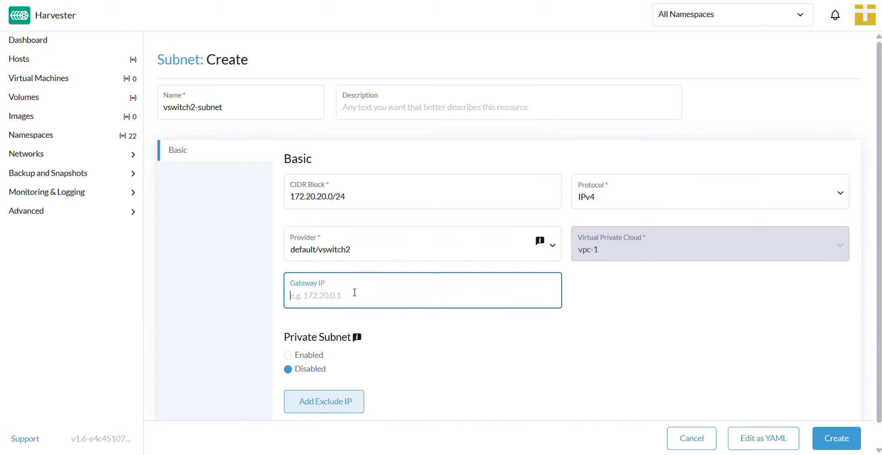
pyautogui.write('172.20.20.1')
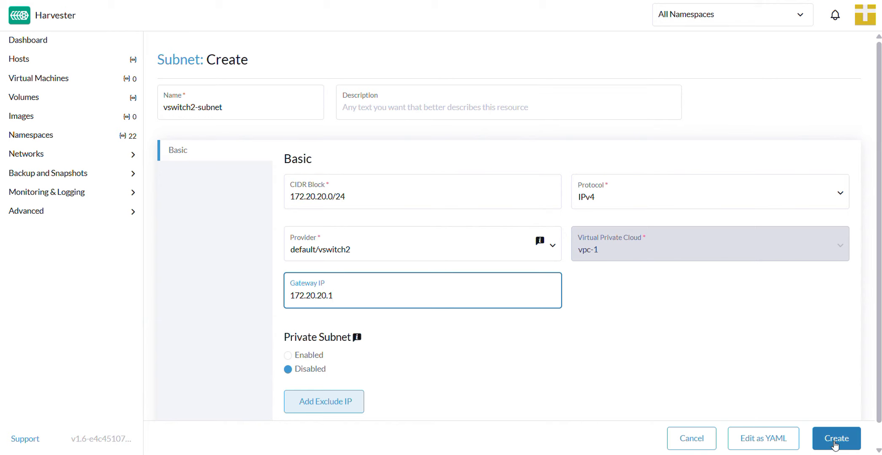
pyautogui.click(835, 444)
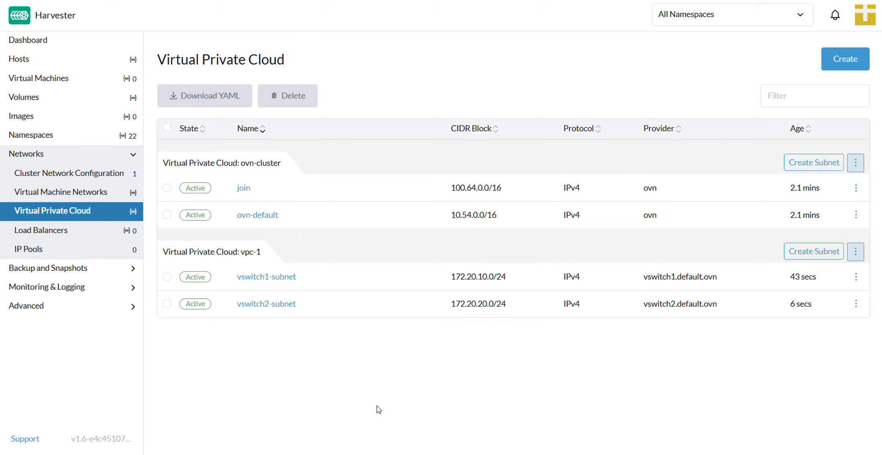
# - Edit the YAML of vswitch1-subnet, pasting the copied setting on a new line below enableLb in the spec, and save it
pyautogui.click(31, 85)
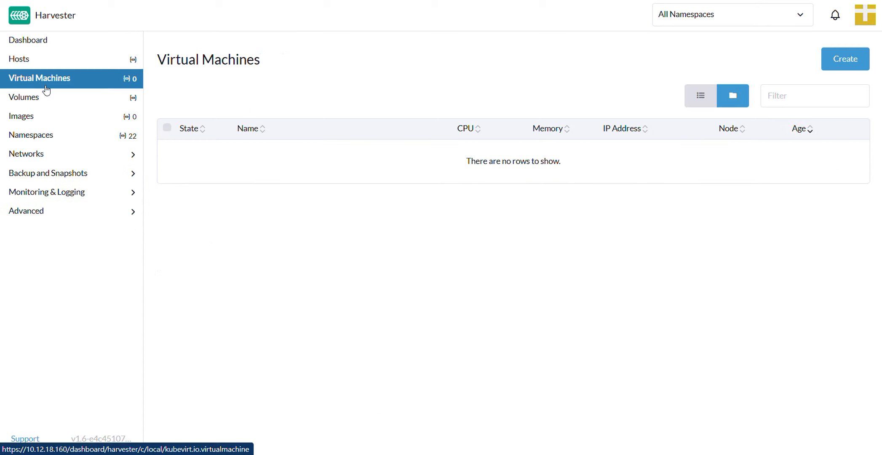
pyautogui.click(34, 160)
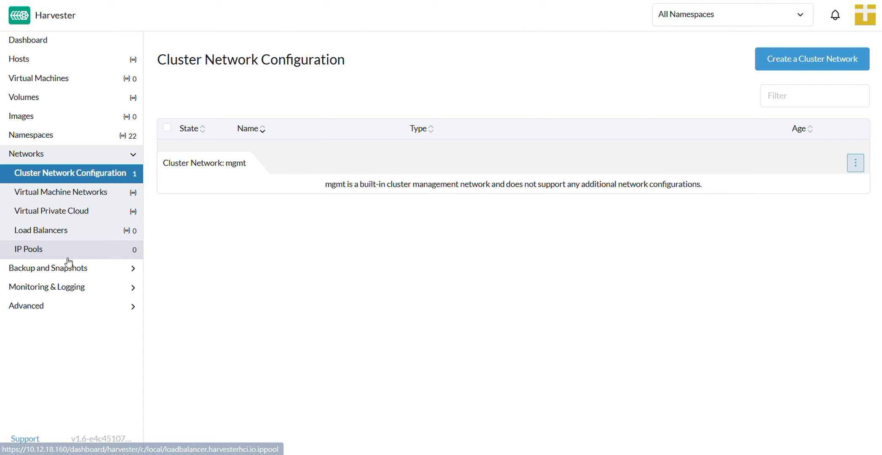
pyautogui.click(70, 213)
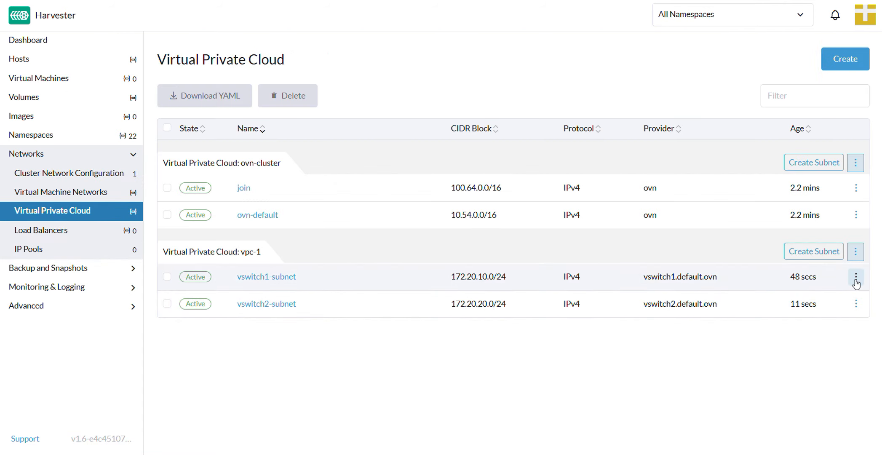
pyautogui.click(855, 287)
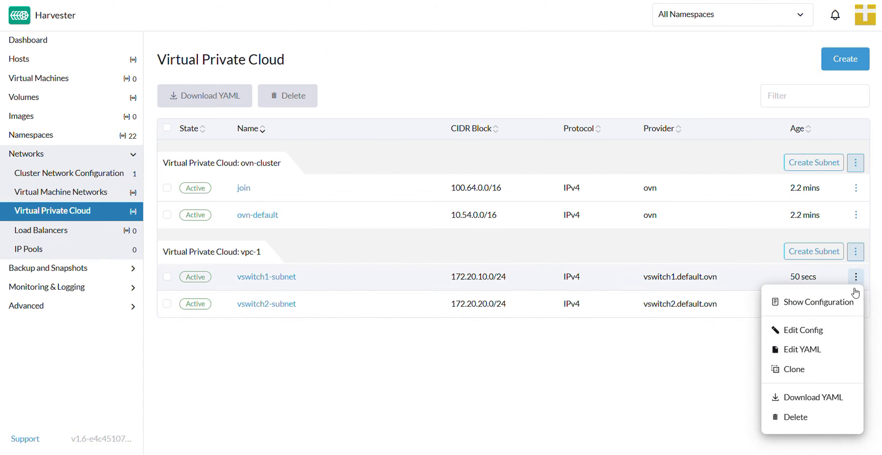
pyautogui.click(833, 358)
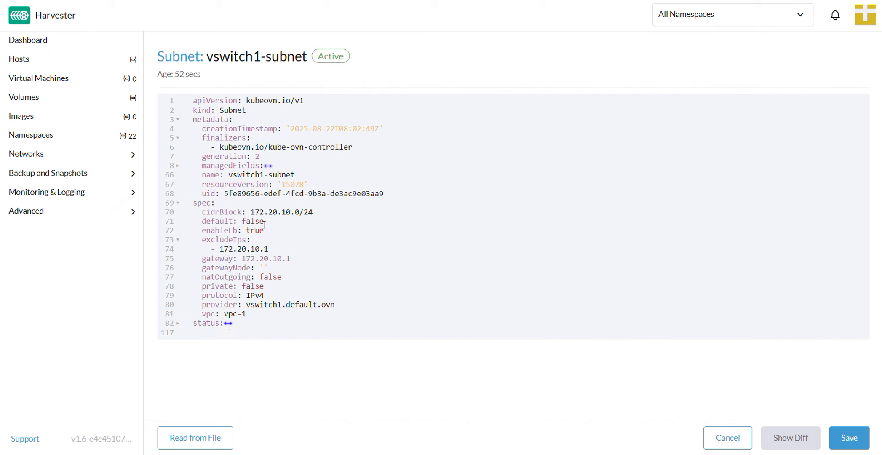
pyautogui.click(275, 231)
pyautogui.press('Return')
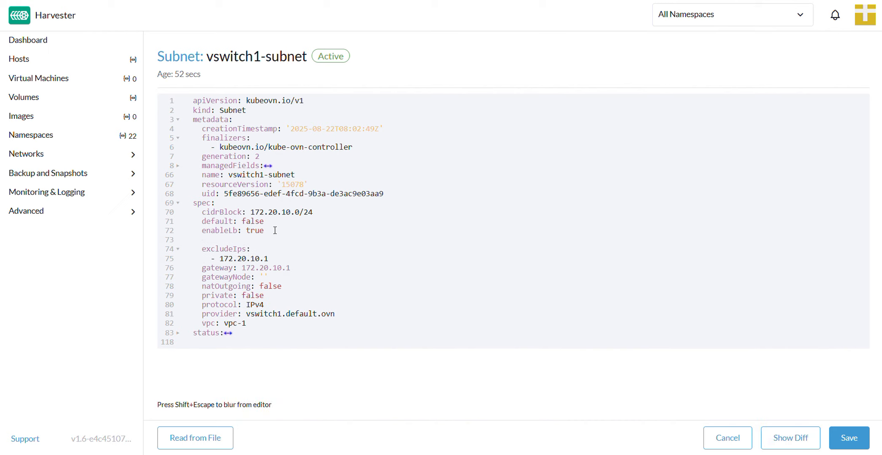
pyautogui.write('enableDHCP: true')
pyautogui.click(848, 438)
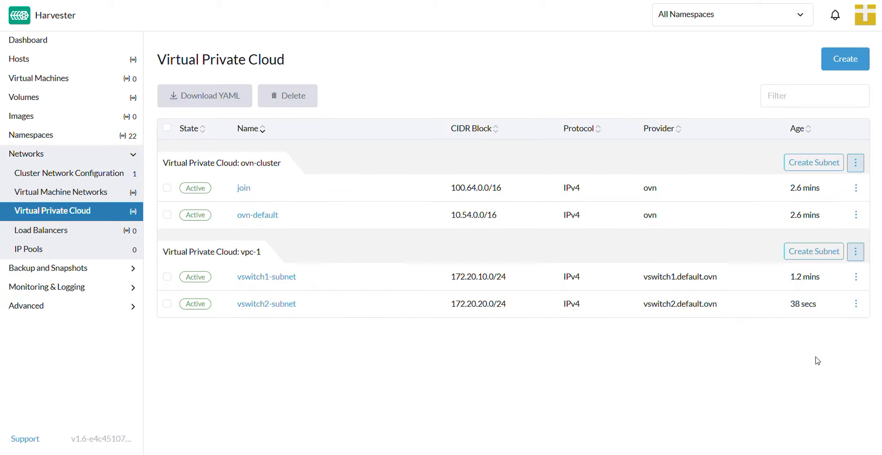
# - Edit the YAML of vswitch2-subnet, pasting the copied setting on a new line below enableLb in the spec, and save it
pyautogui.click(857, 304)
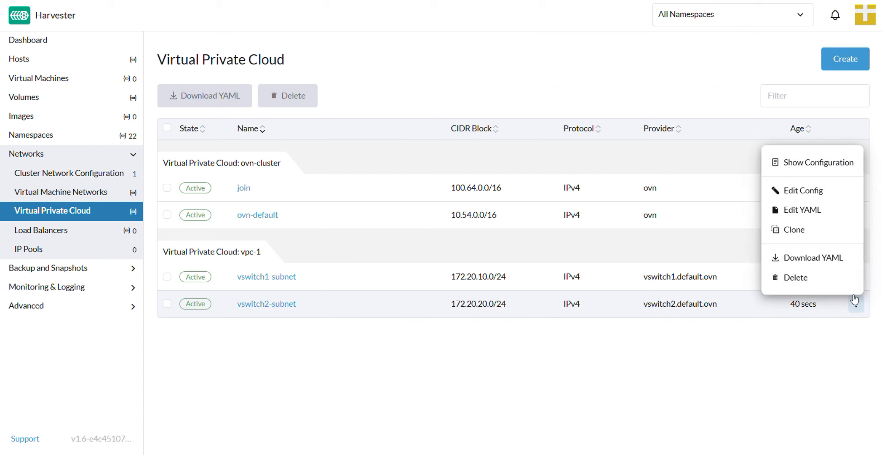
pyautogui.click(826, 217)
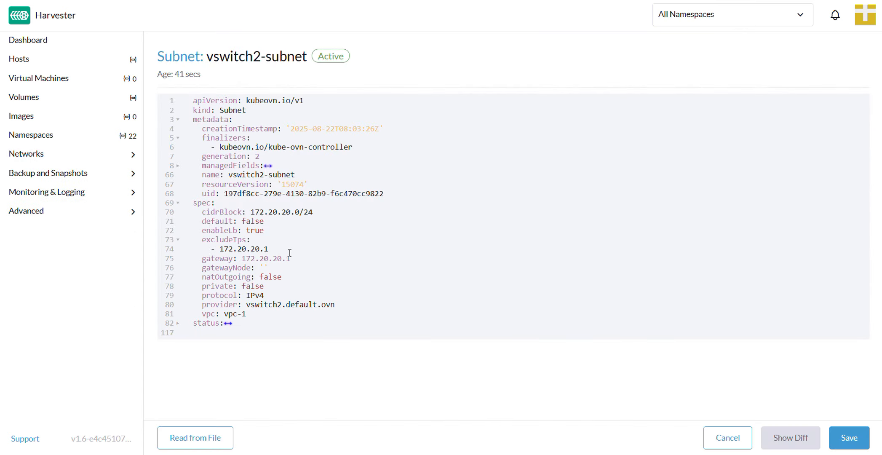
pyautogui.click(274, 230)
pyautogui.press('Return')
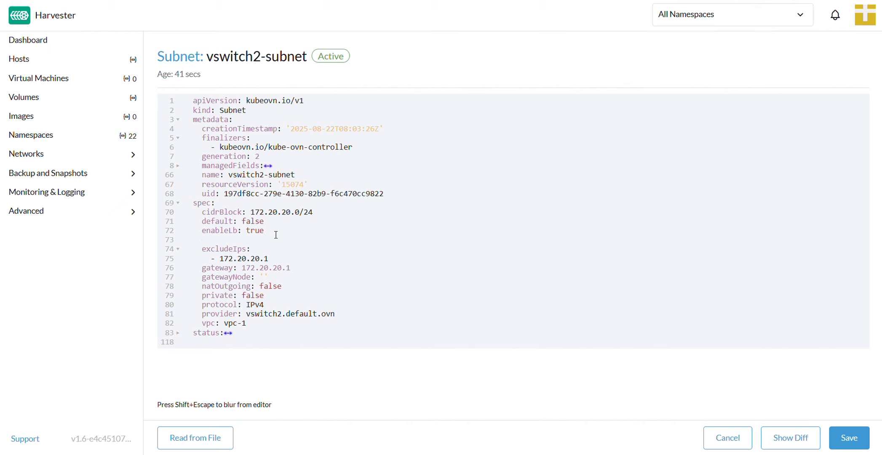
pyautogui.write('enableDHCP: true')
pyautogui.click(850, 437)
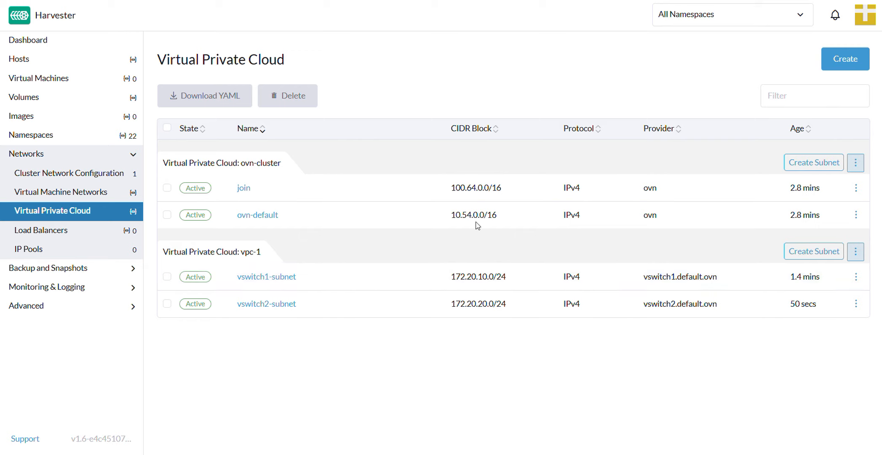
# - Start creating a single-instance virtual machine named vm1-vswitch1 in the default namespace
pyautogui.click(46, 83)
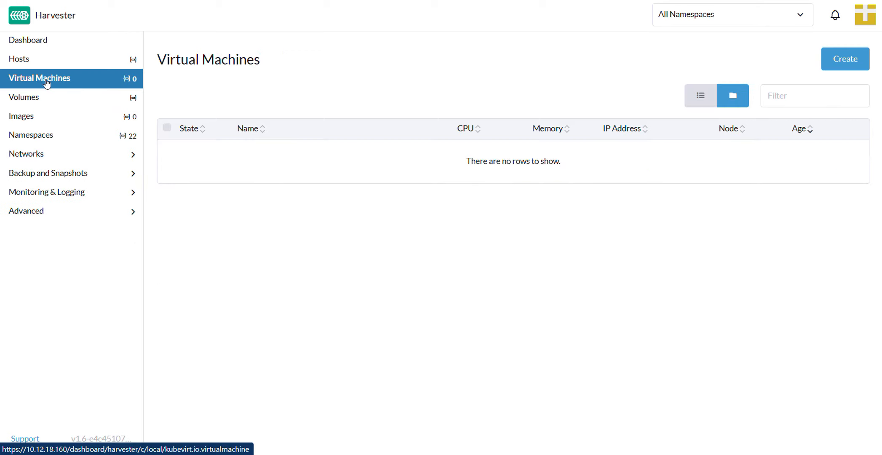
pyautogui.click(854, 62)
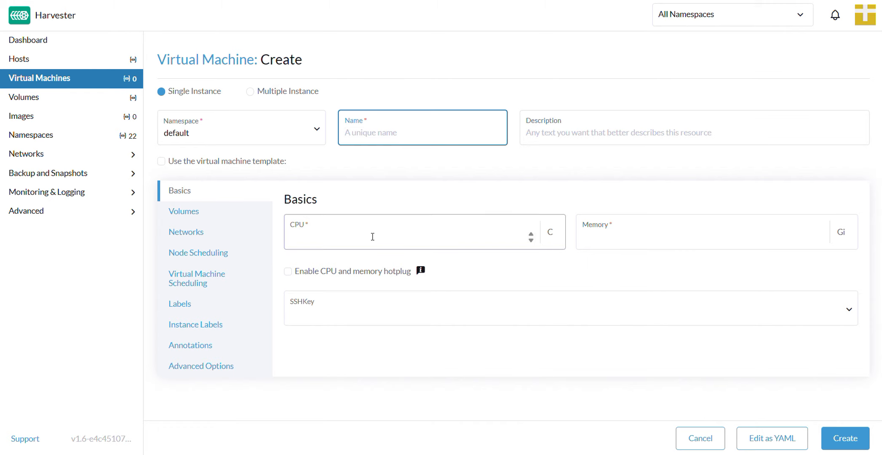
pyautogui.write('v')
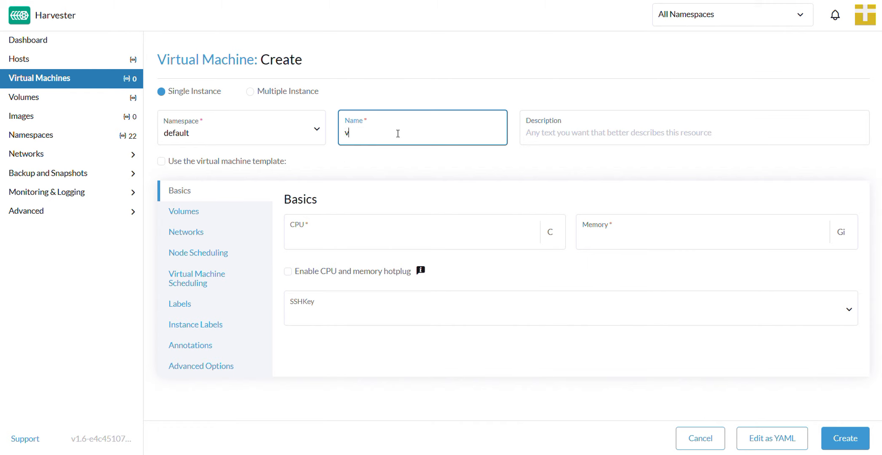
pyautogui.write('m1-vswitch1')
# - Give the virtual machine 1 CPU and 2 Gi of memory, and paste the SSH key
pyautogui.click(400, 232)
pyautogui.write('1')
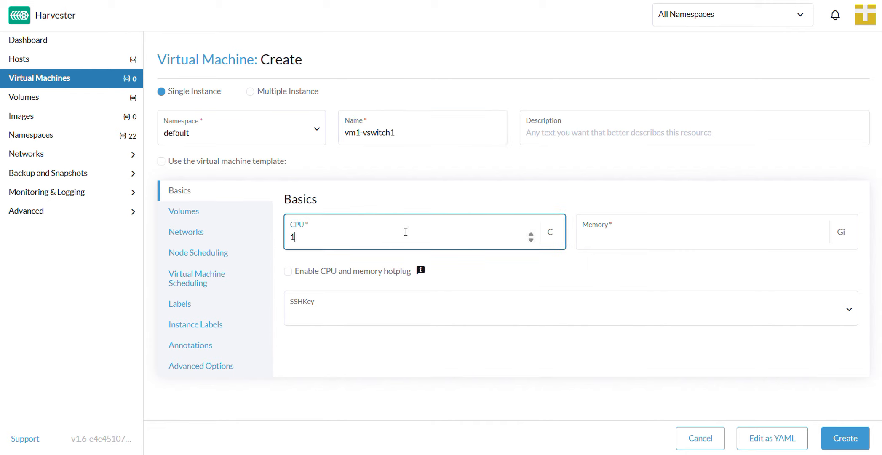
pyautogui.click(650, 239)
pyautogui.write('2')
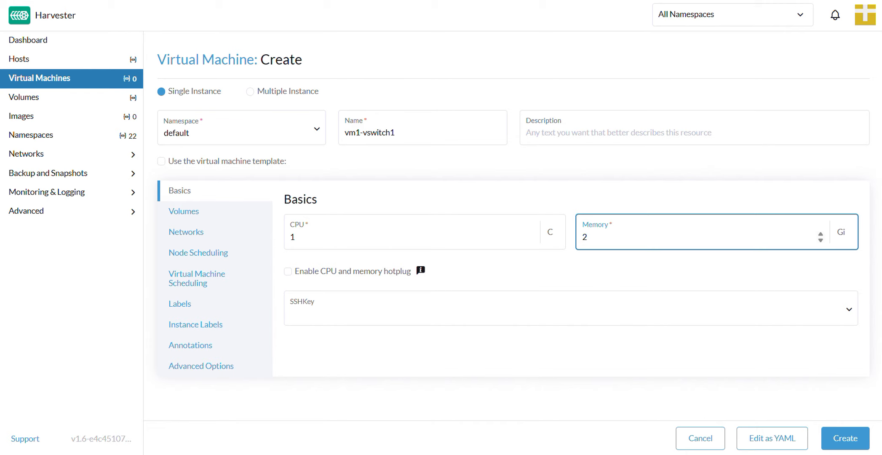
pyautogui.press('Tab')
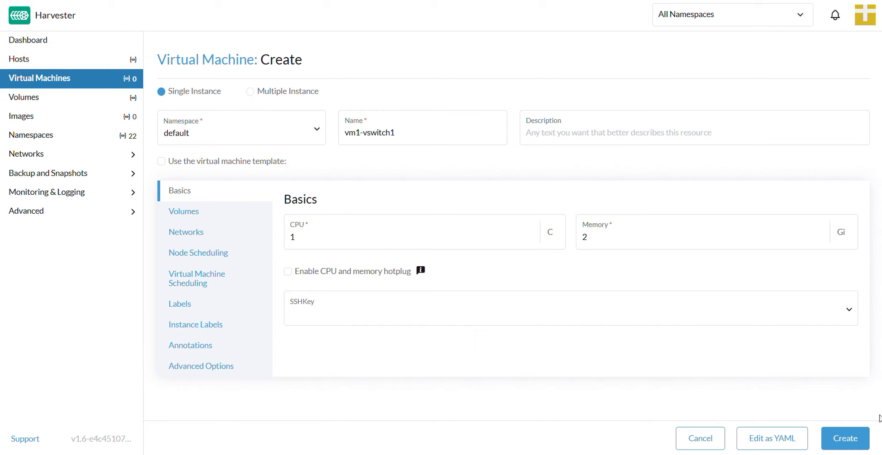
pyautogui.click(621, 308)
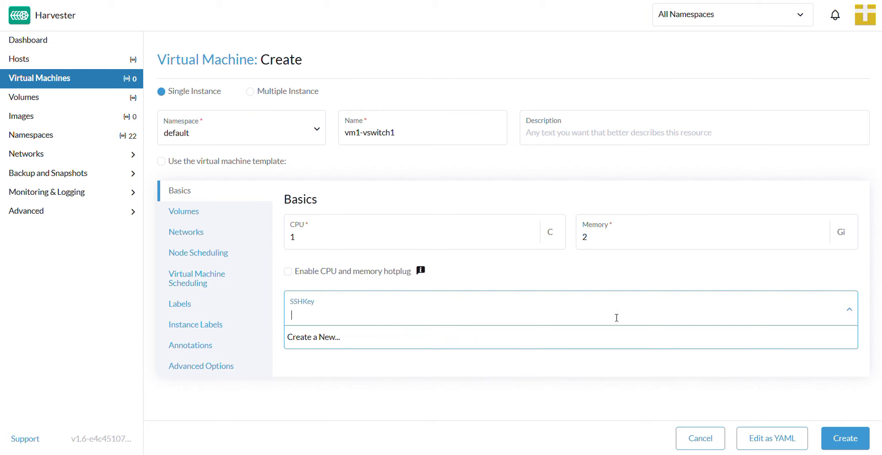
pyautogui.hotkey('ctrl', 'v')
pyautogui.click(597, 337)
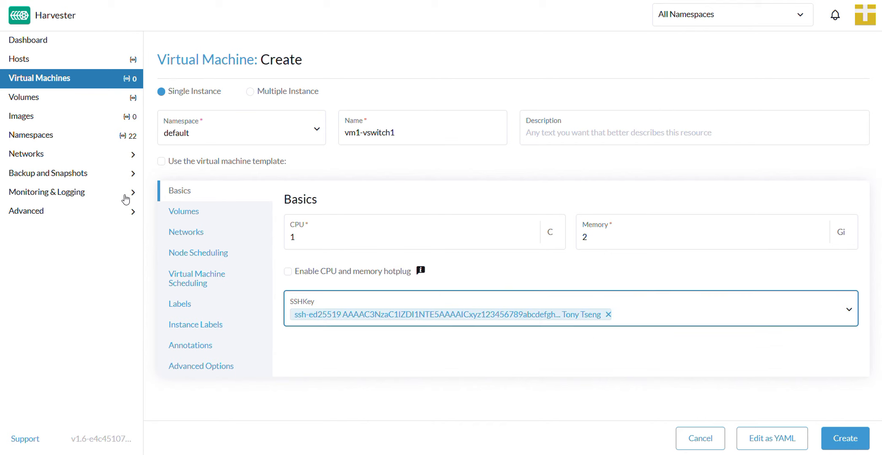
# - Check which images can be chosen for the virtual machine's disk-0 image volume
pyautogui.click(178, 211)
pyautogui.click(439, 342)
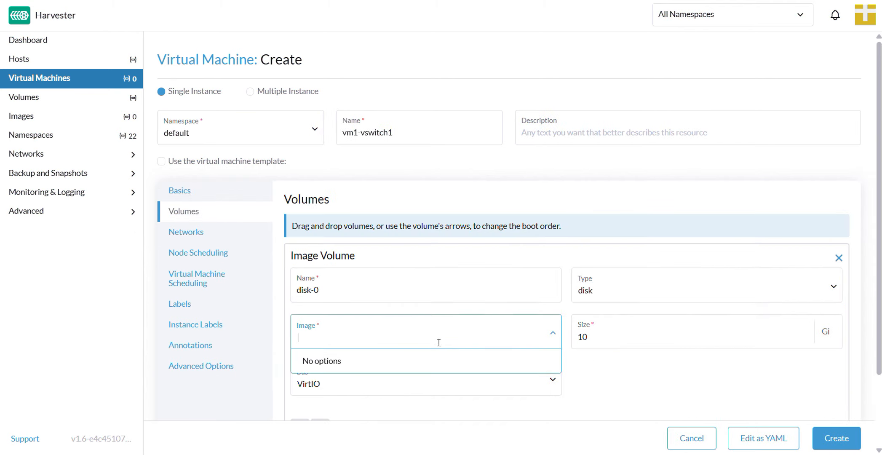
pyautogui.click(386, 337)
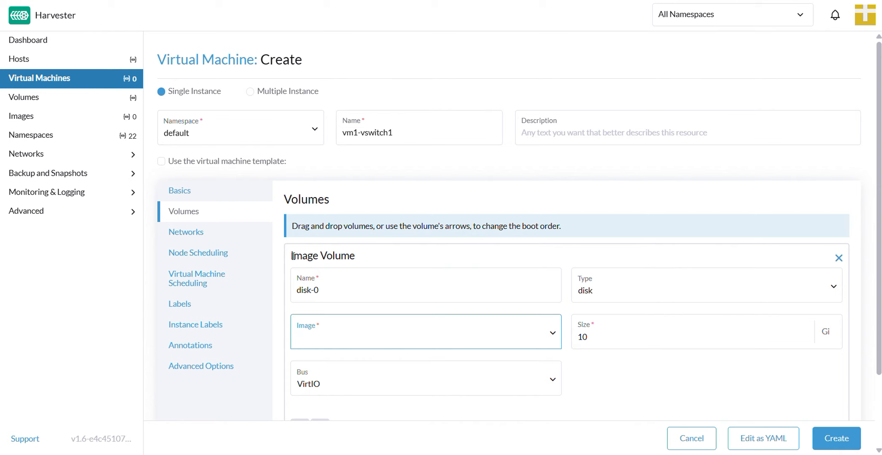
# - Create an image in the default namespace by uploading the local file noble-server-cloudimg-amd64.img
pyautogui.click(46, 120)
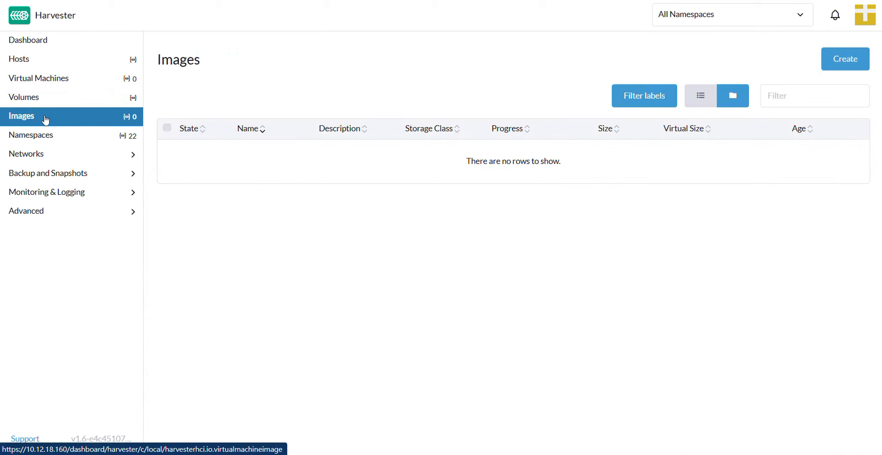
pyautogui.click(845, 63)
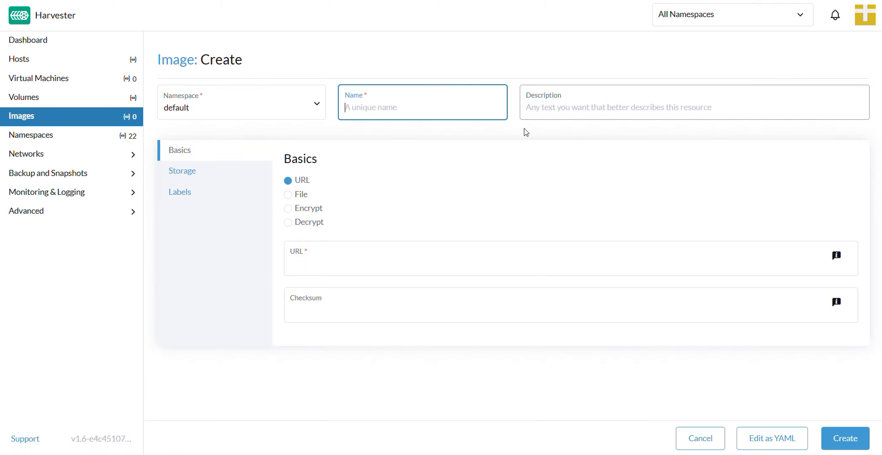
pyautogui.click(289, 195)
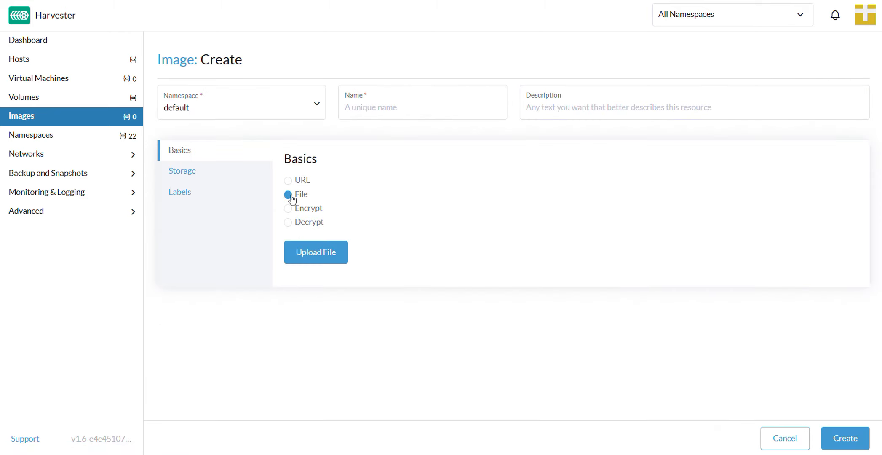
pyautogui.click(317, 255)
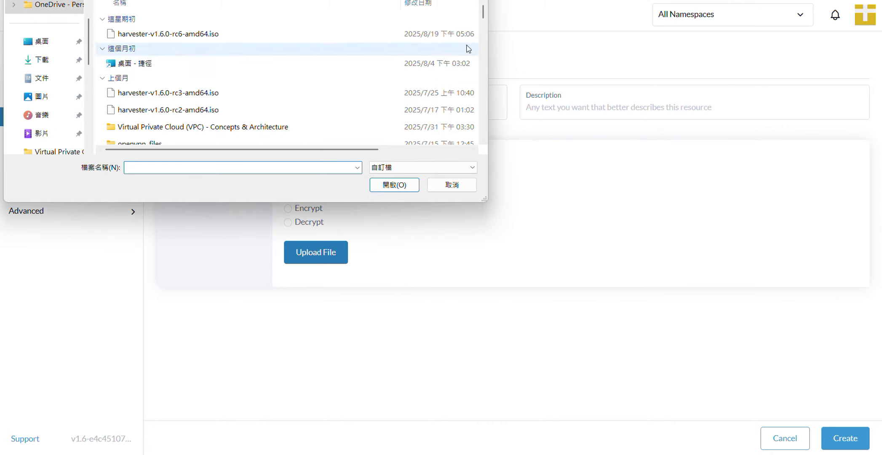
pyautogui.scroll(-2, 483, 15)
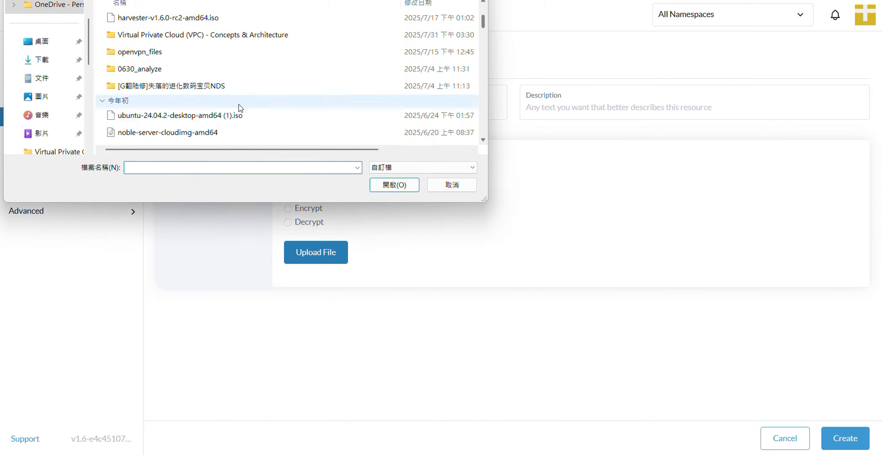
pyautogui.doubleClick(280, 136)
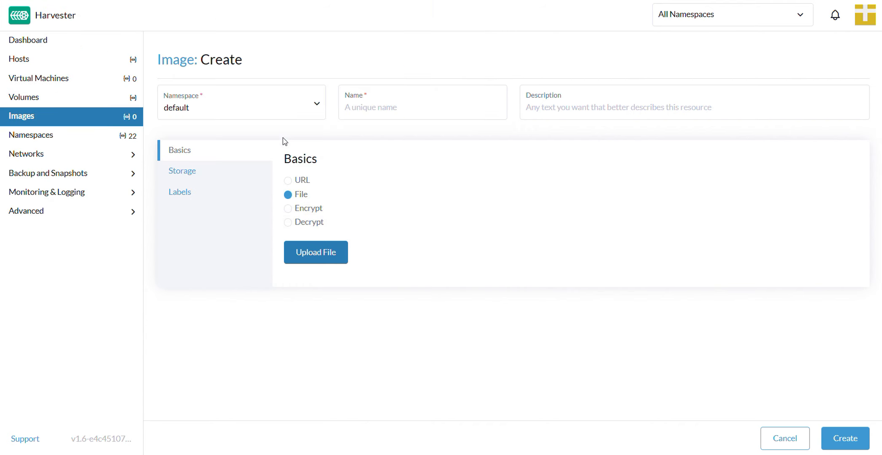
pyautogui.click(842, 440)
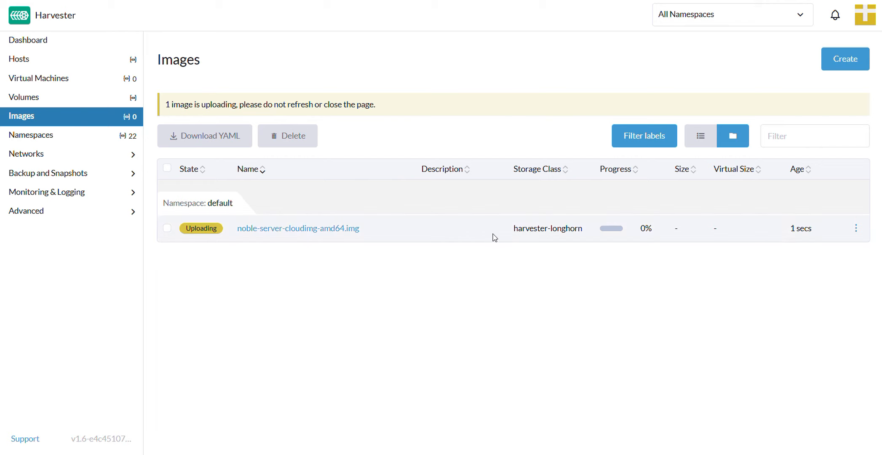
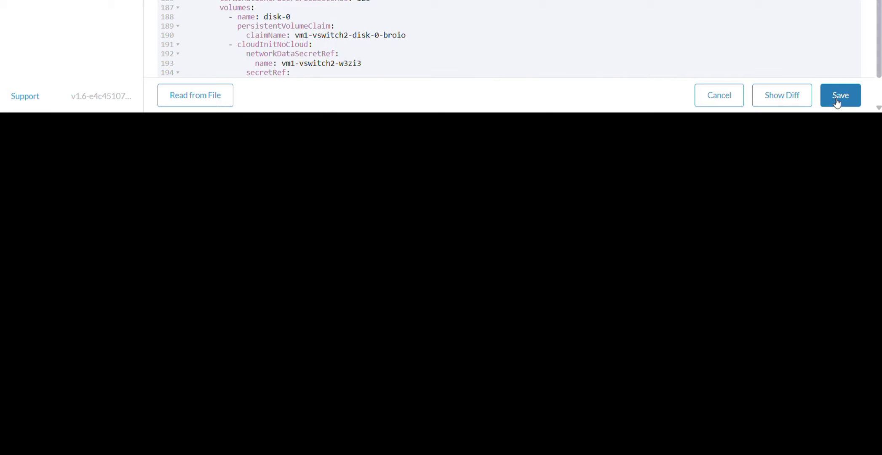
# - Save the YAML configuration of the virtual machine vm1-vswitch2
pyautogui.click(838, 103)
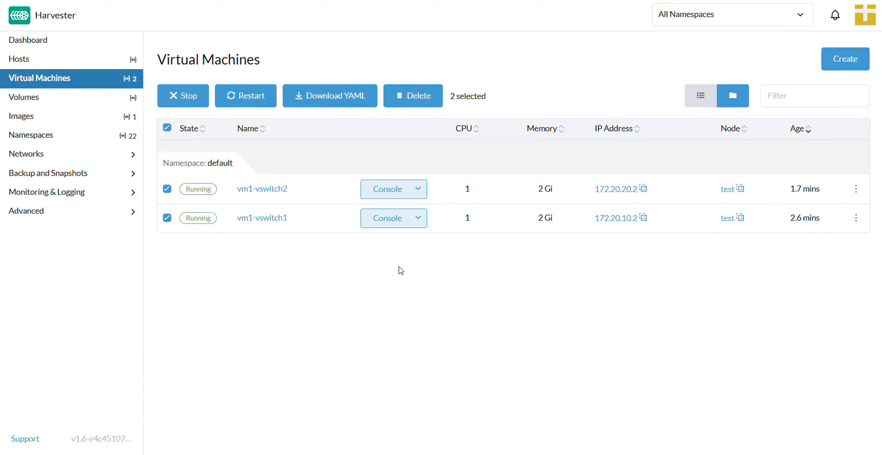
# - Open vm1-vswitch1 in a WebVNC console and log in as ubuntu with the account password
pyautogui.click(416, 223)
pyautogui.click(415, 242)
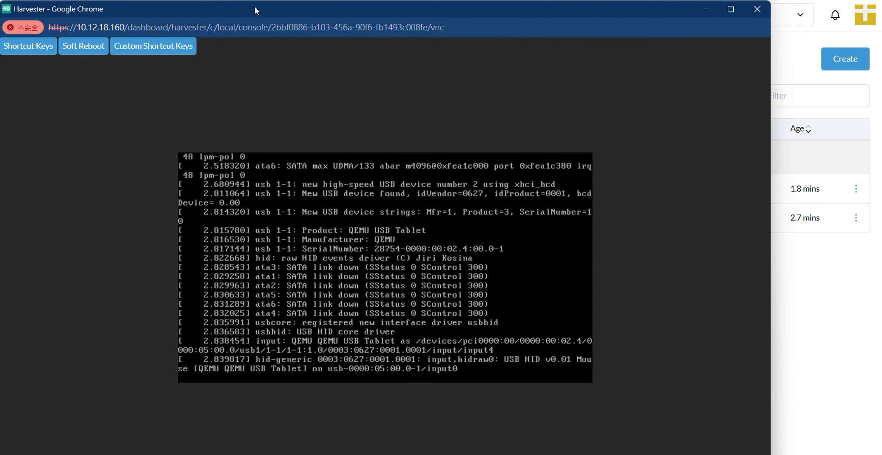
pyautogui.moveTo(254, 7); pyautogui.dragTo(245, 6)
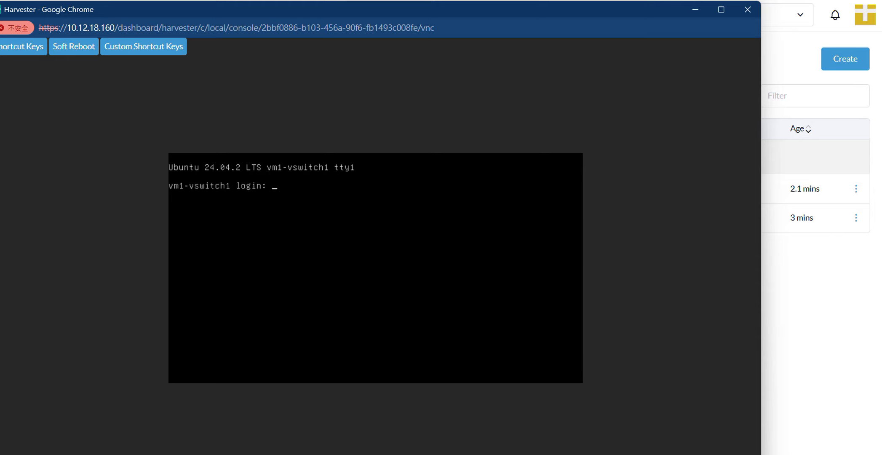
pyautogui.write('ubuntu')
pyautogui.press('Return')
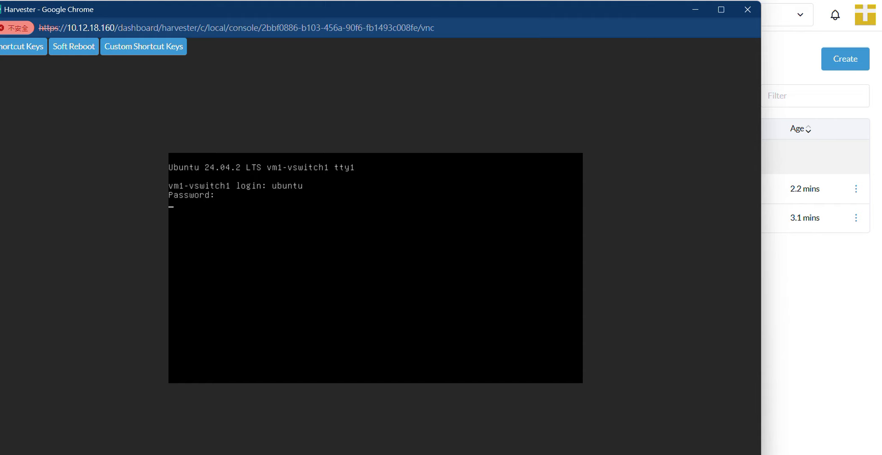
pyautogui.press('Return')
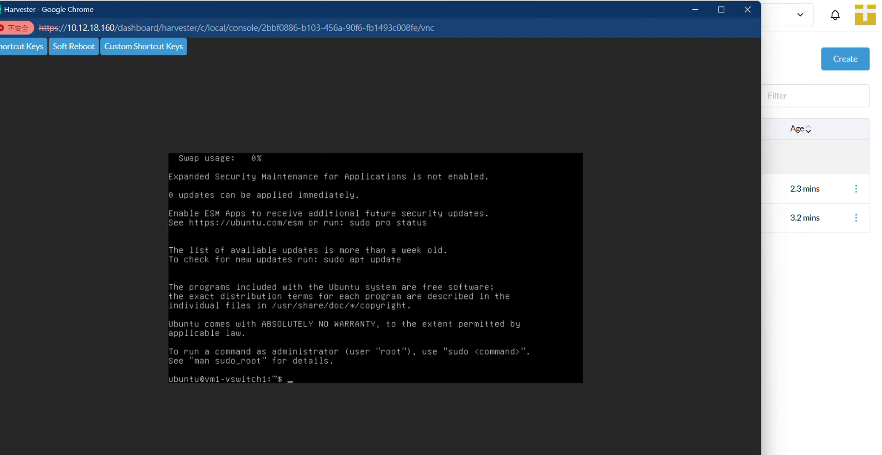
# - Show the routing table of vm1-vswitch1 with the command ip r s
pyautogui.write('ip r s')
pyautogui.press('Return')
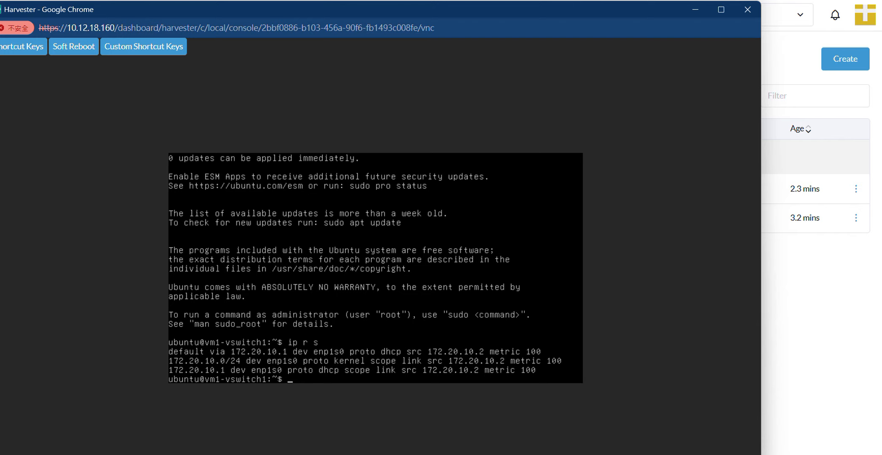
# - Open vm1-vswitch2 in a WebVNC console and log in as ubuntu with the account password
pyautogui.click(796, 267)
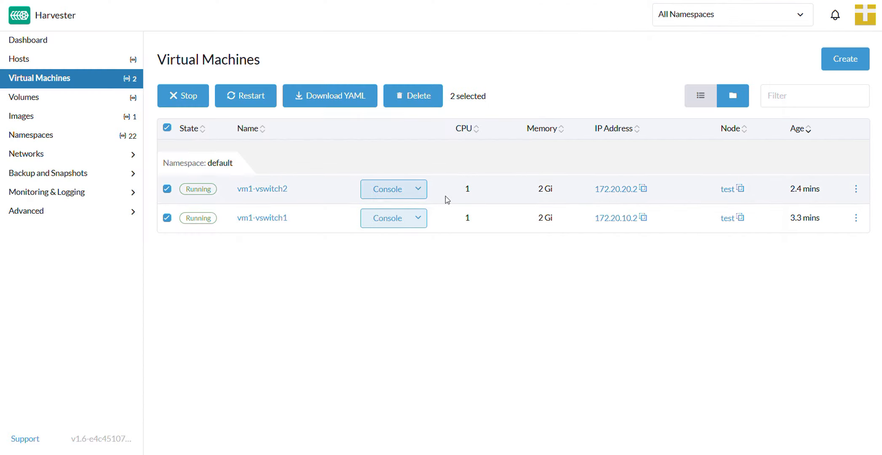
pyautogui.click(418, 189)
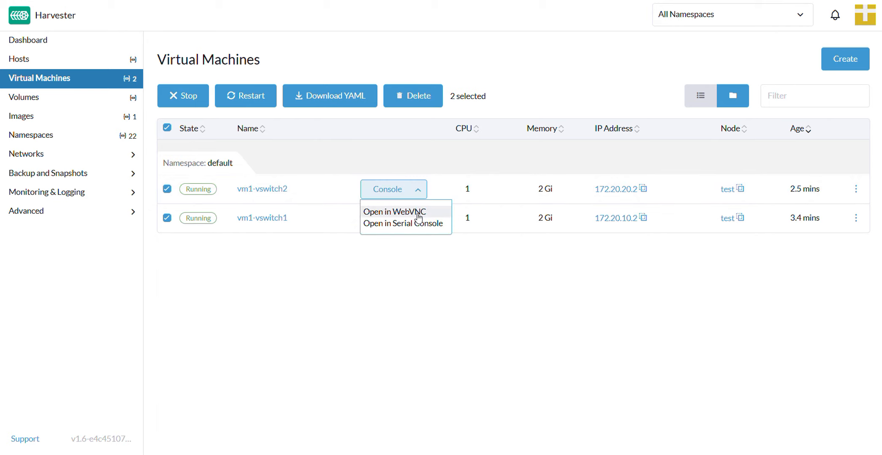
pyautogui.click(418, 214)
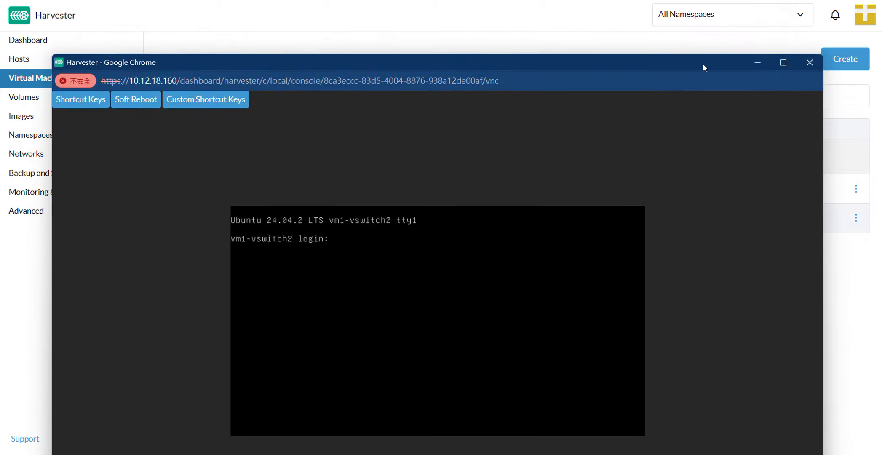
pyautogui.moveTo(703, 64); pyautogui.dragTo(747, 37)
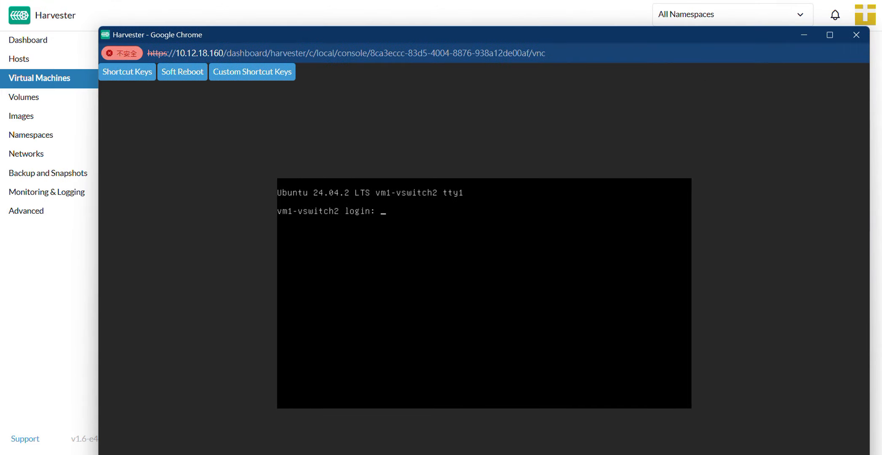
pyautogui.write('ubuntu')
pyautogui.press('Return')
# - Show the routing table of vm1-vswitch2 with the command ip r s
pyautogui.press('Return')
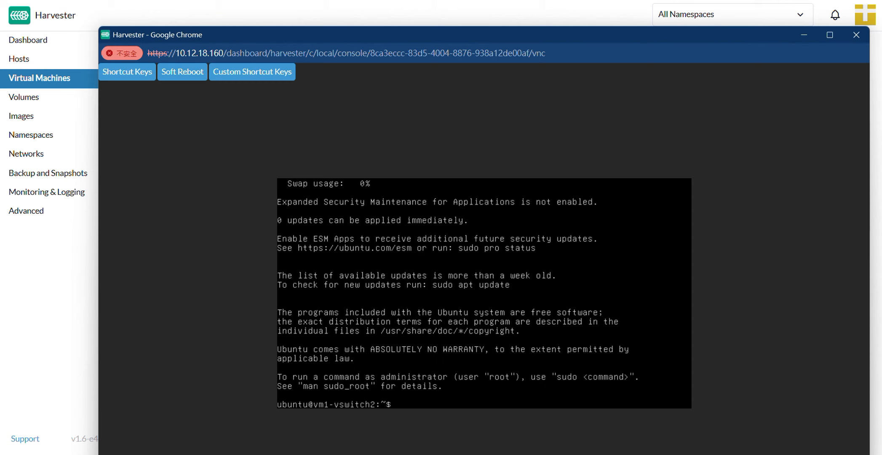
pyautogui.write('ip r s')
pyautogui.press('Return')
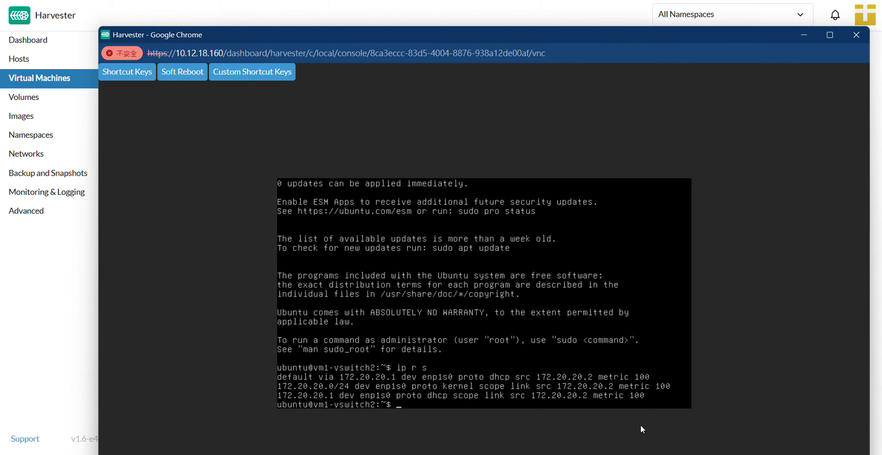
# - Test connectivity from vm1-vswitch2 to vm1-vswitch1 by running ping 172.20.10.2, and stop the ping after a few replies
pyautogui.moveTo(528, 39); pyautogui.dragTo(538, 20)
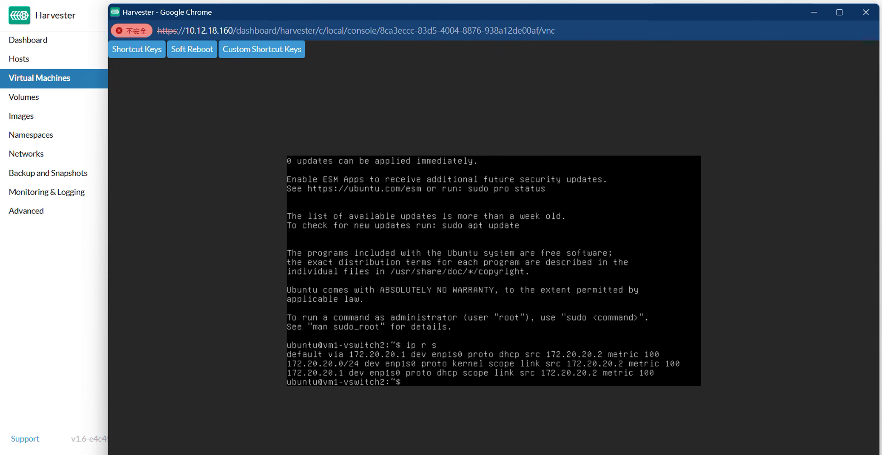
pyautogui.write('ping 172.20.10.2')
pyautogui.press('Return')
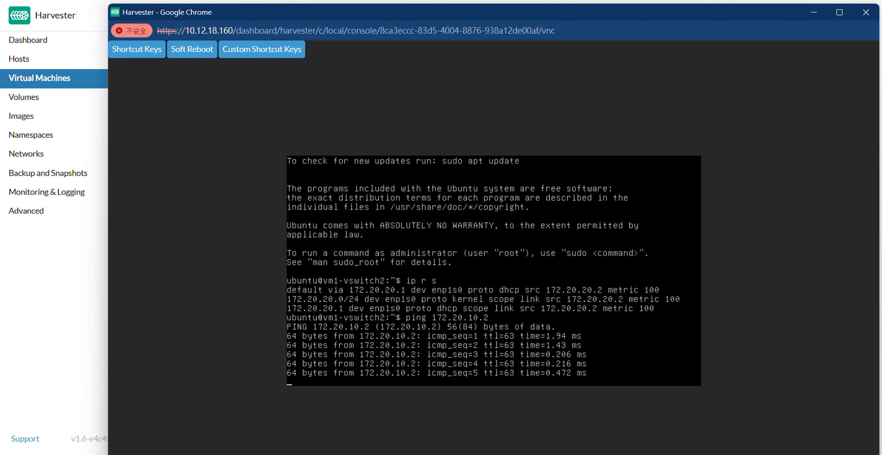
pyautogui.hotkey('ctrl', 'c')
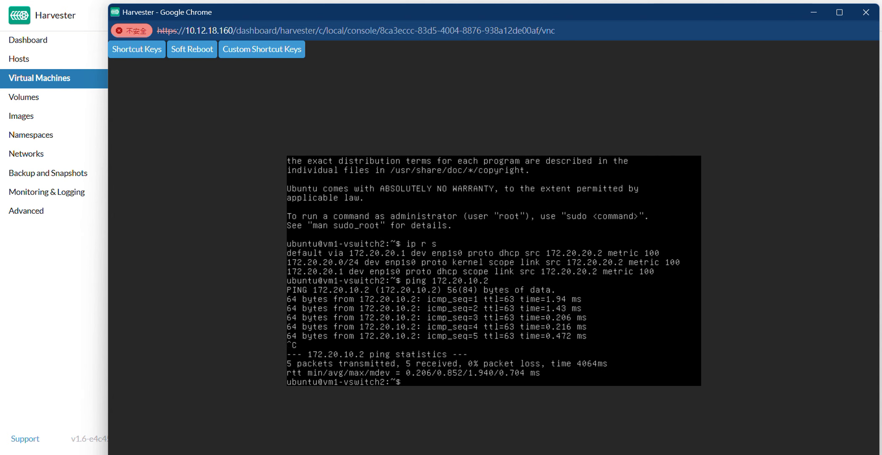
# - Place the vm1-vswitch1 console beside the other one and run ping 172.20.20.2 in it, stopping after a few replies
pyautogui.moveTo(498, 454)
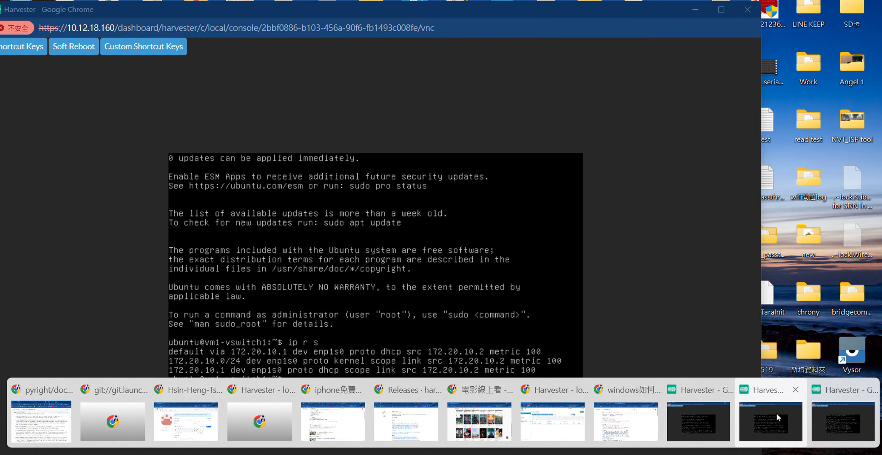
pyautogui.click(777, 414)
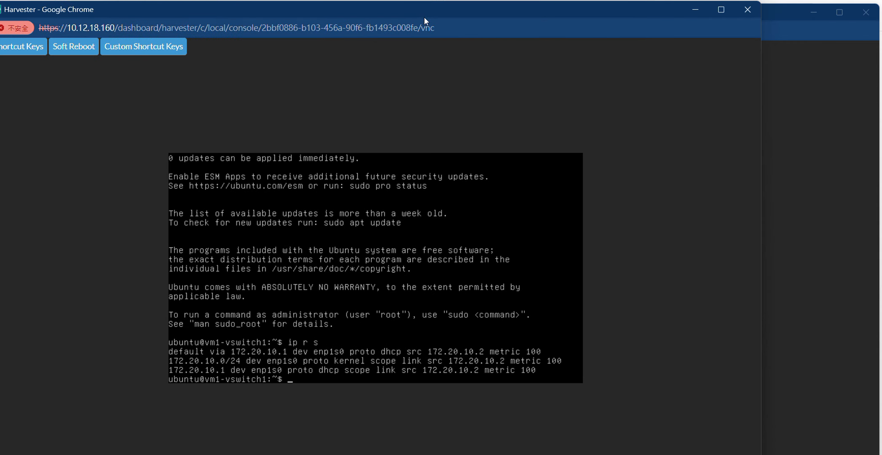
pyautogui.moveTo(424, 16); pyautogui.dragTo(309, 3)
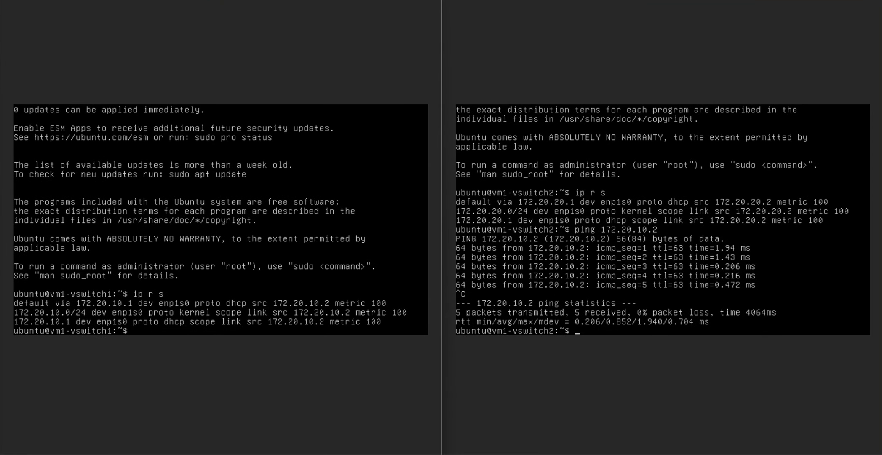
pyautogui.write('ping 172.20.20.2')
pyautogui.press('Return')
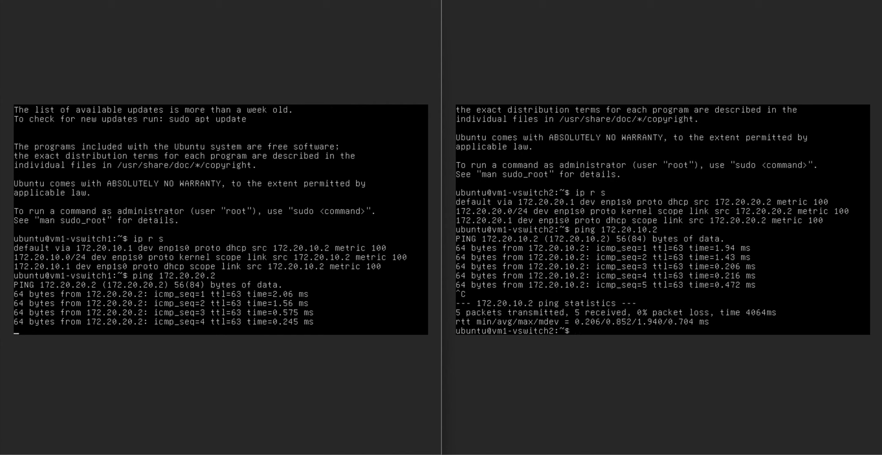
pyautogui.hotkey('ctrl', 'c')
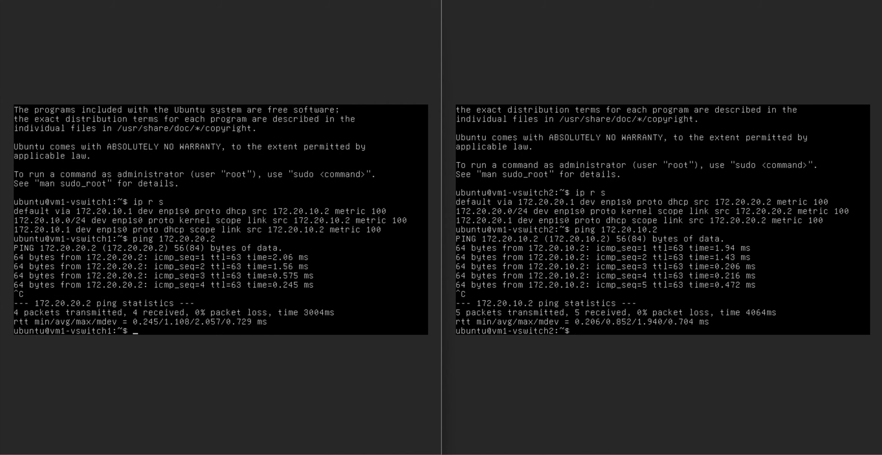
# - Enable Private Subnet for vswitch1-subnet in the virtual private cloud vpc-1 and save the subnet
pyautogui.moveTo(292, 0); pyautogui.dragTo(493, 40)
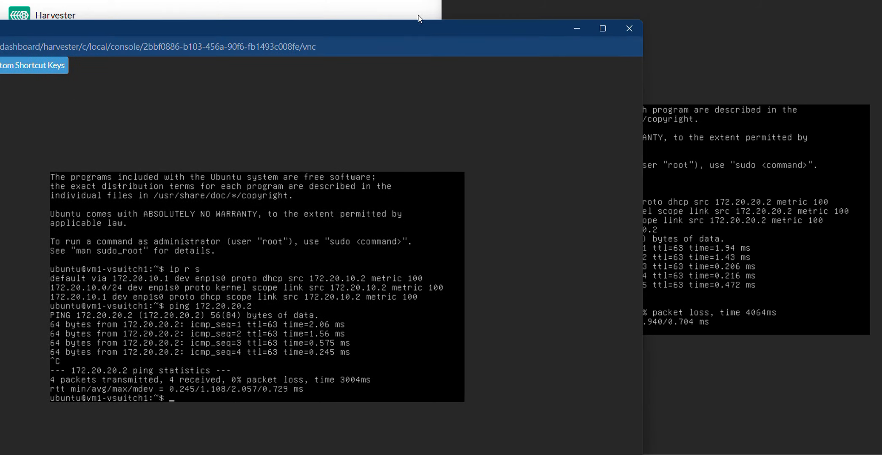
pyautogui.click(403, 16)
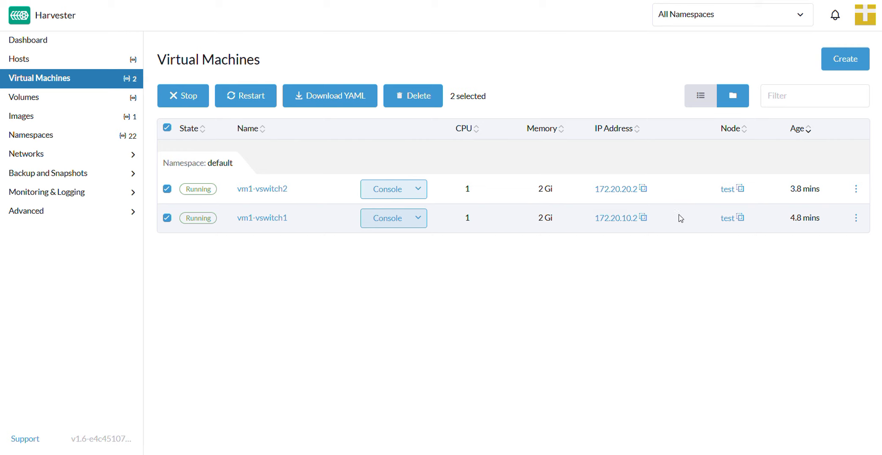
pyautogui.click(98, 158)
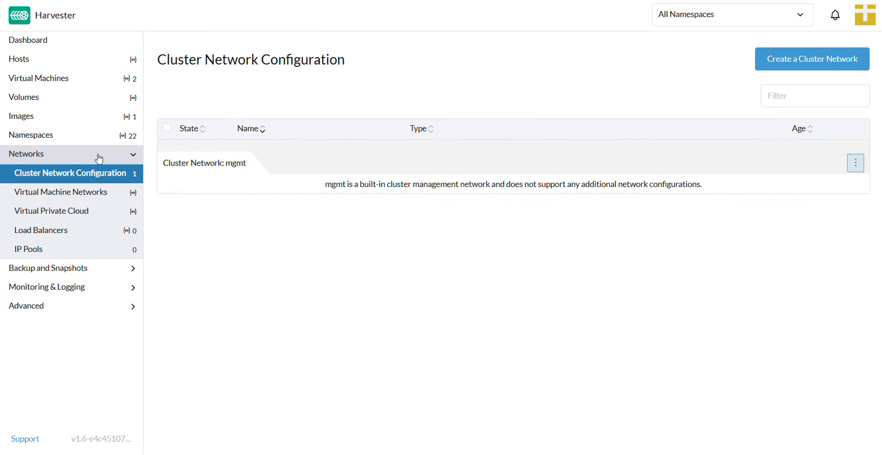
pyautogui.click(91, 216)
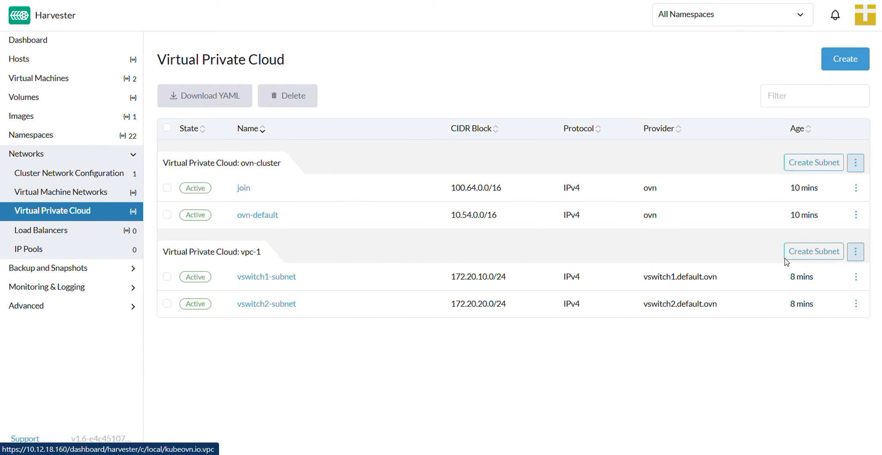
pyautogui.click(856, 276)
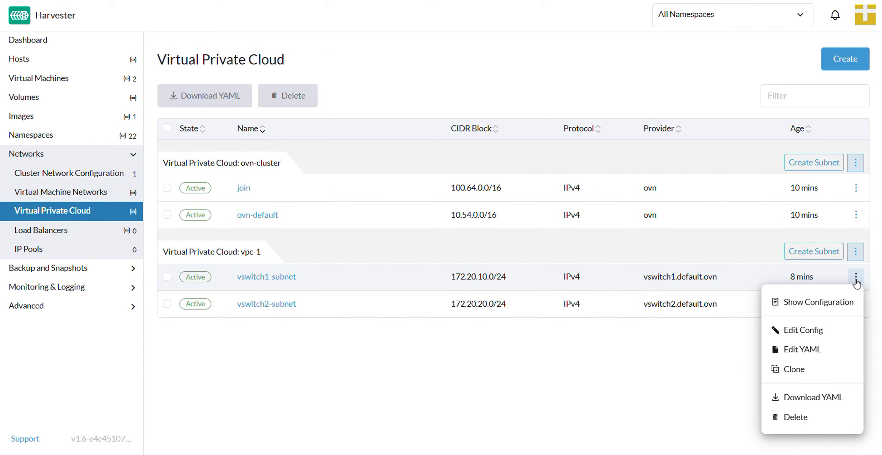
pyautogui.click(820, 333)
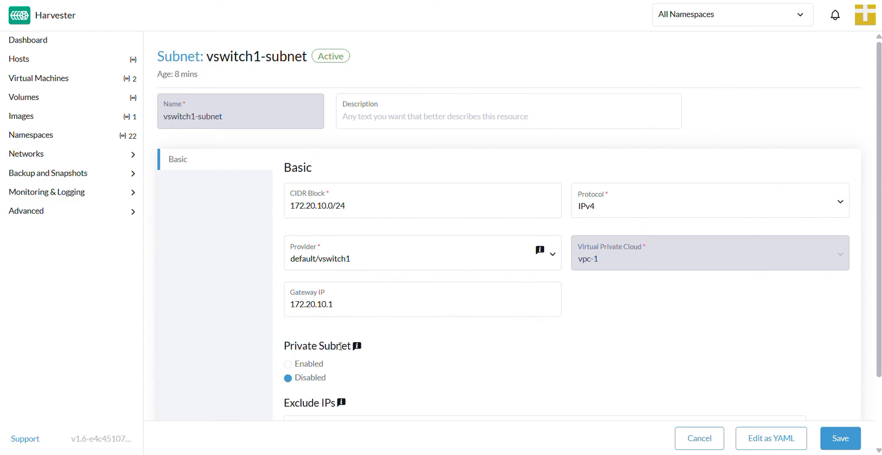
pyautogui.click(311, 366)
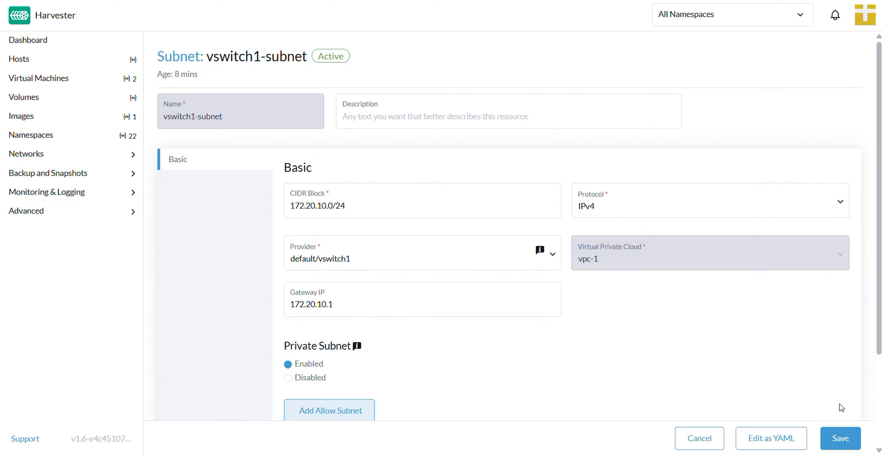
pyautogui.click(844, 442)
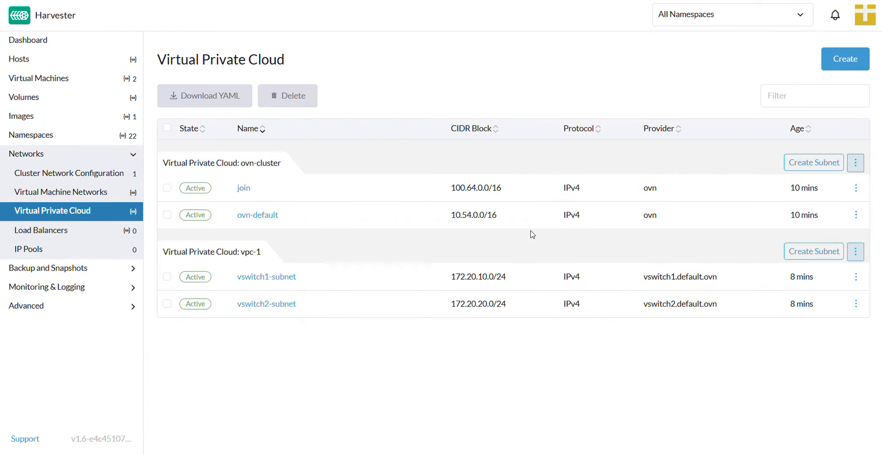
# - Return to the vm1-vswitch1 console, repeat the ping to 172.20.20.2, and stop it after several seconds
pyautogui.hotkey('alt', 'Tab')
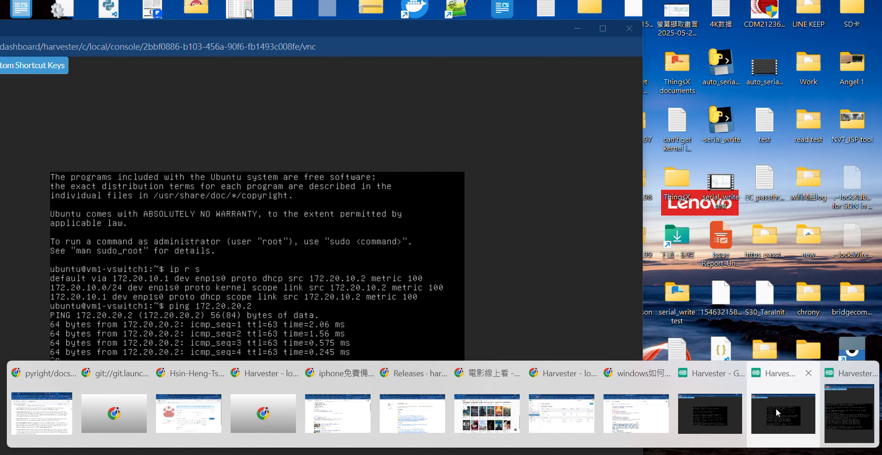
pyautogui.click(776, 408)
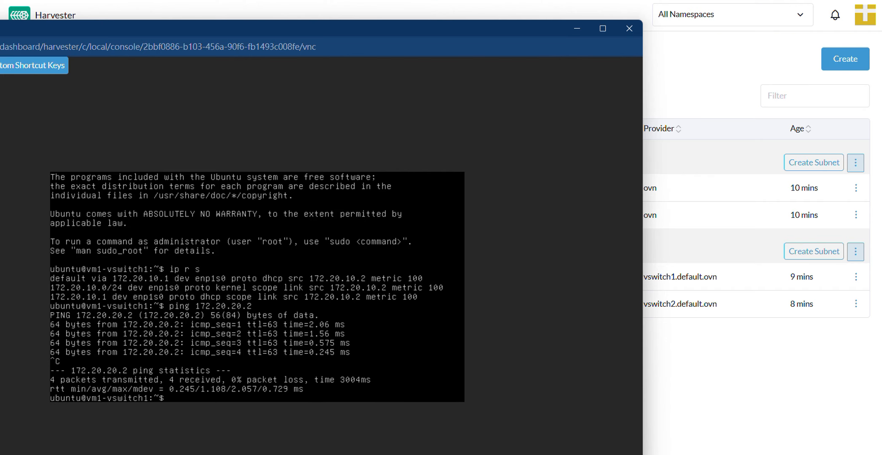
pyautogui.press('Up')
pyautogui.press('Return')
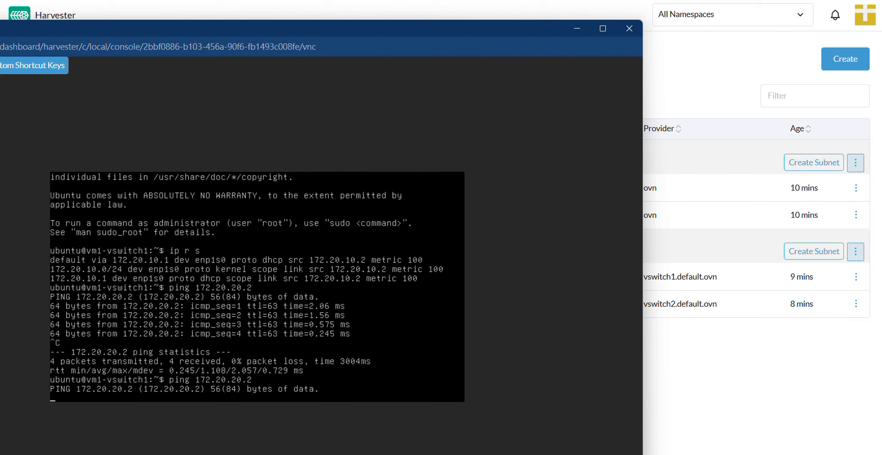
pyautogui.hotkey('ctrl', 'c')
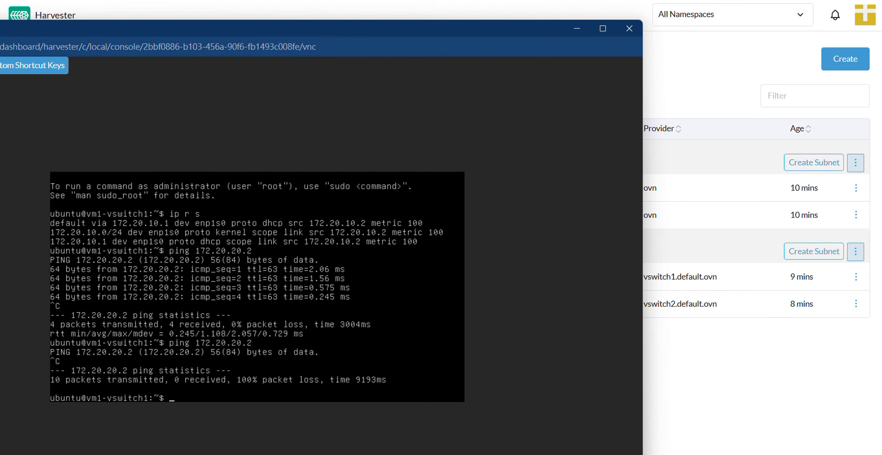
# - Open the configuration of vswitch1-subnet in vpc-1 for editing and add an allow-subnet entry to its private subnet settings
pyautogui.click(737, 353)
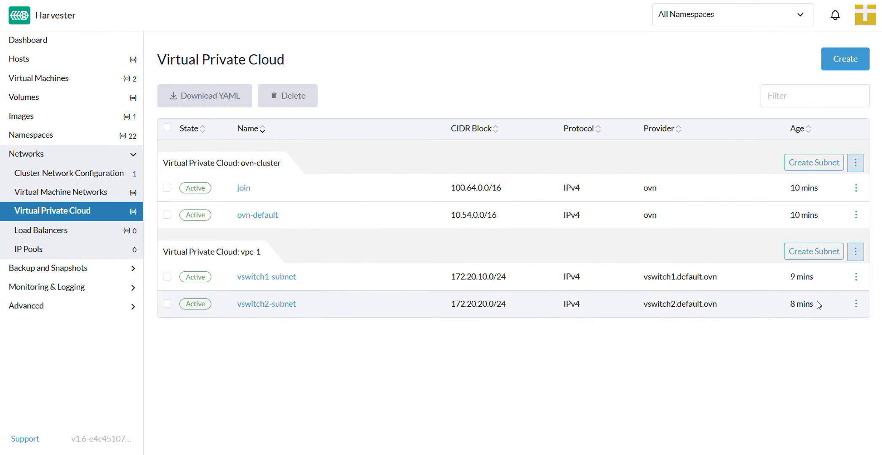
pyautogui.click(857, 276)
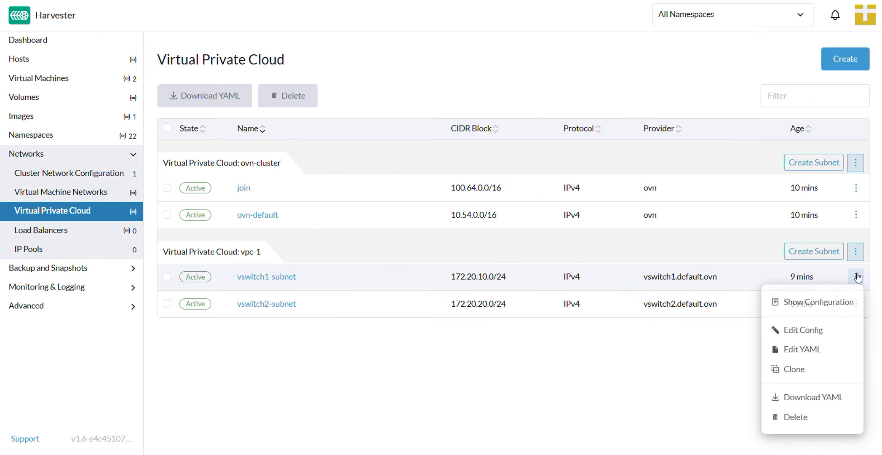
pyautogui.click(826, 332)
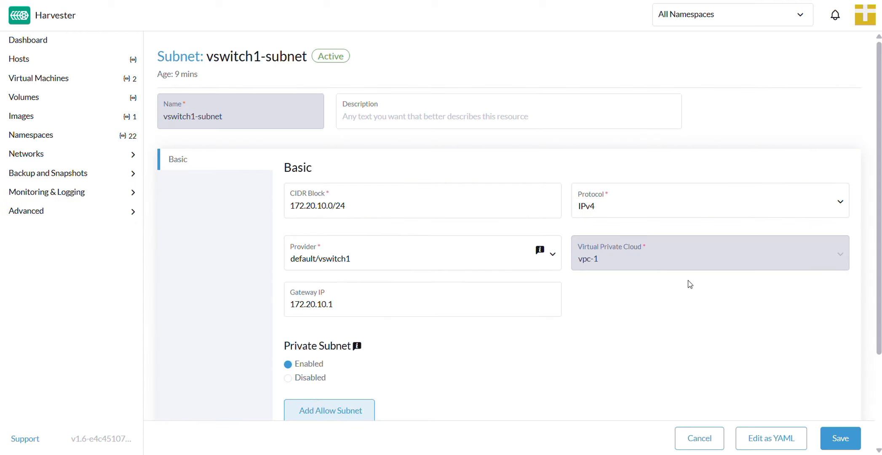
pyautogui.scroll(-3, 879, 239)
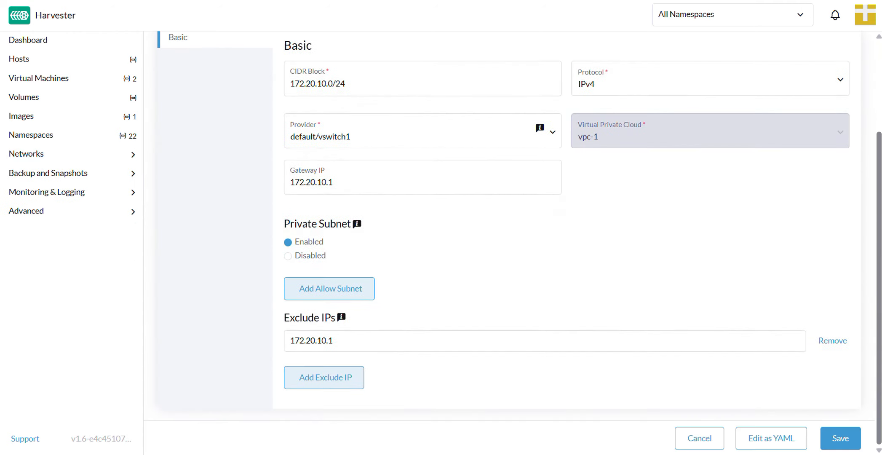
pyautogui.click(330, 292)
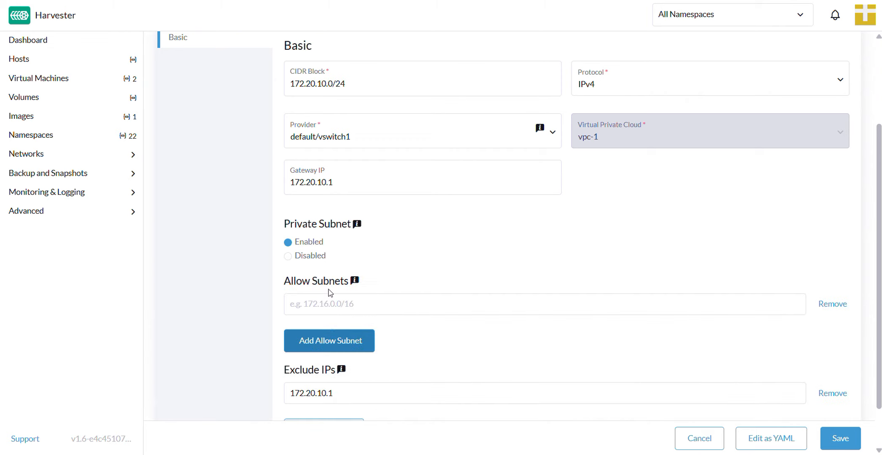
# - Set the allowed subnet of vswitch1-subnet to 172.20.20.0/24 and save the subnet
pyautogui.click(332, 308)
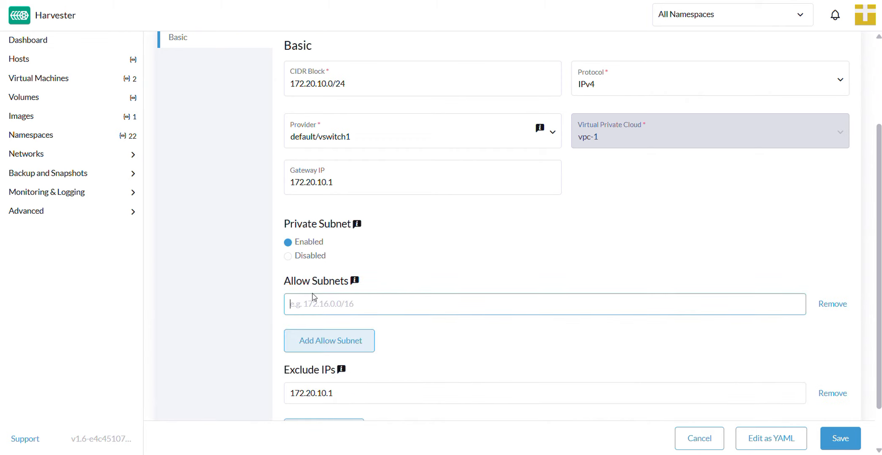
pyautogui.write('ㄅ˙')
pyautogui.press('Escape')
pyautogui.write('172.20.20.0/24')
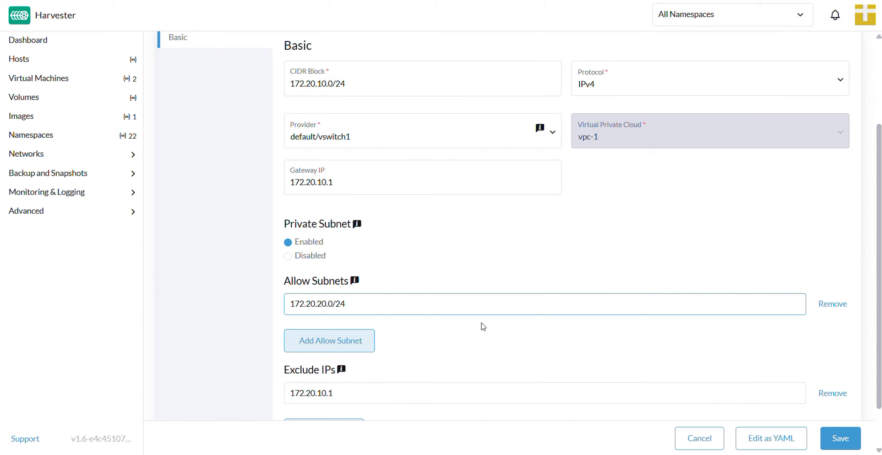
pyautogui.click(840, 438)
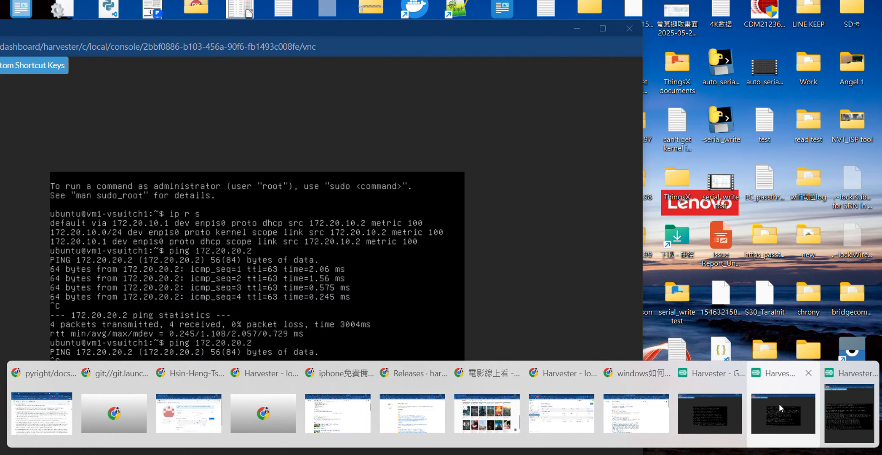
# - Return to the vm1-vswitch1 console, rerun ping 172.20.20.2, and stop it after a few seconds
pyautogui.click(780, 404)
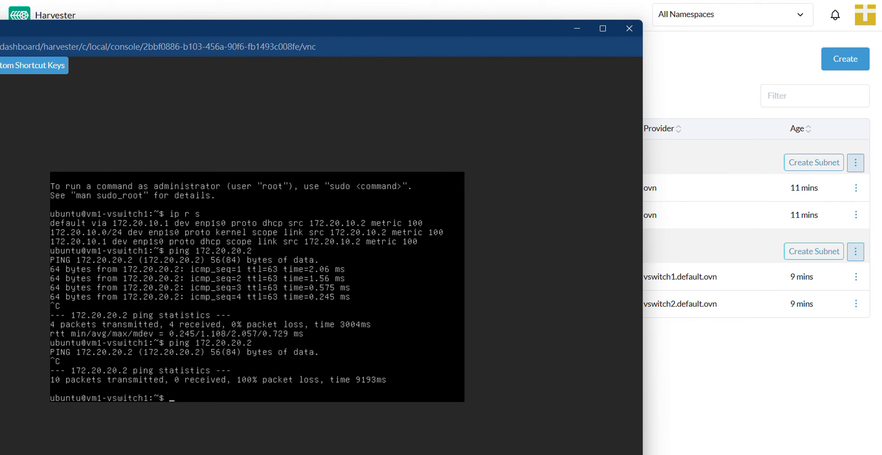
pyautogui.press('Up')
pyautogui.press('Return')
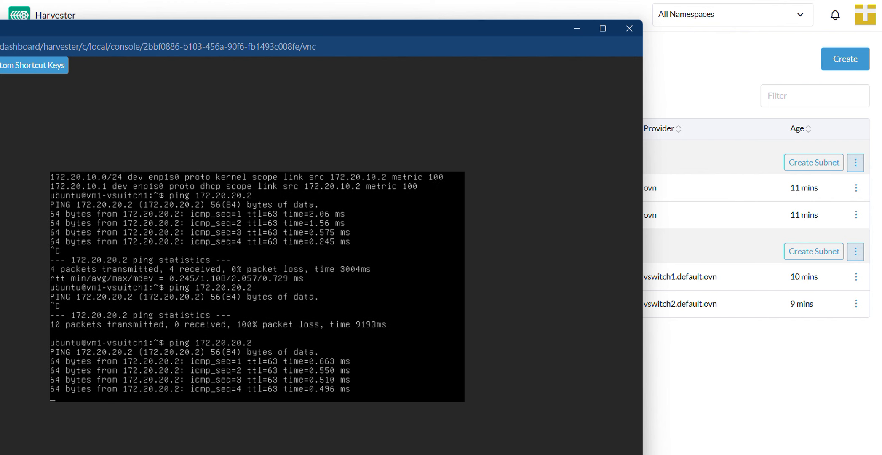
pyautogui.hotkey('ctrl', 'c')
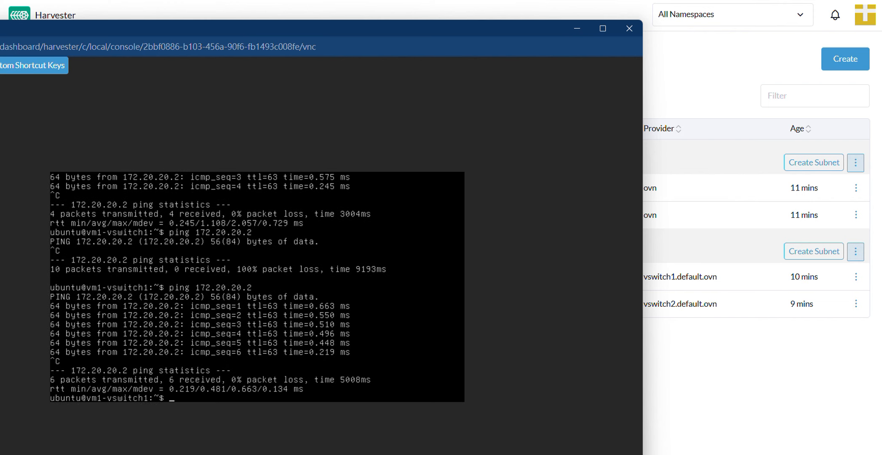